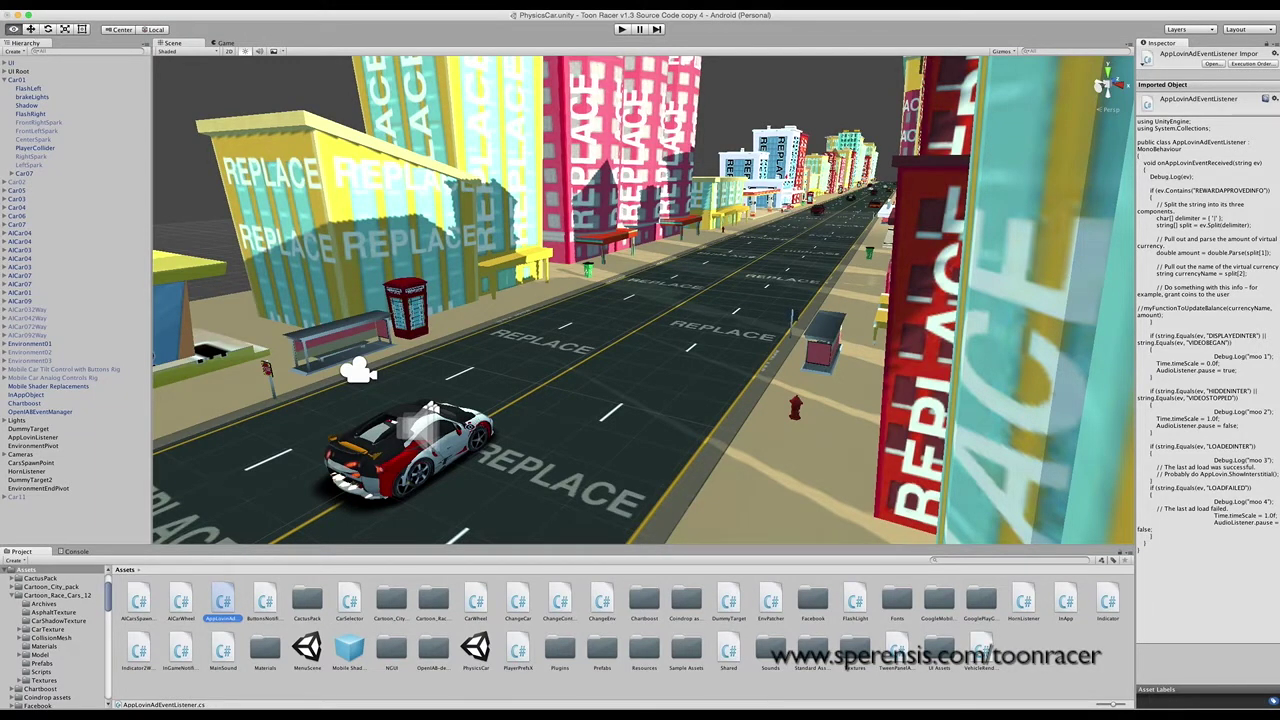
# Step: Collapse Car01 in the hierarchy and select the player cars from Car01 through Car07
pyautogui.keyDown('alt'); pyautogui.moveTo(467, 425); pyautogui.dragTo(505, 399); pyautogui.keyUp('alt')
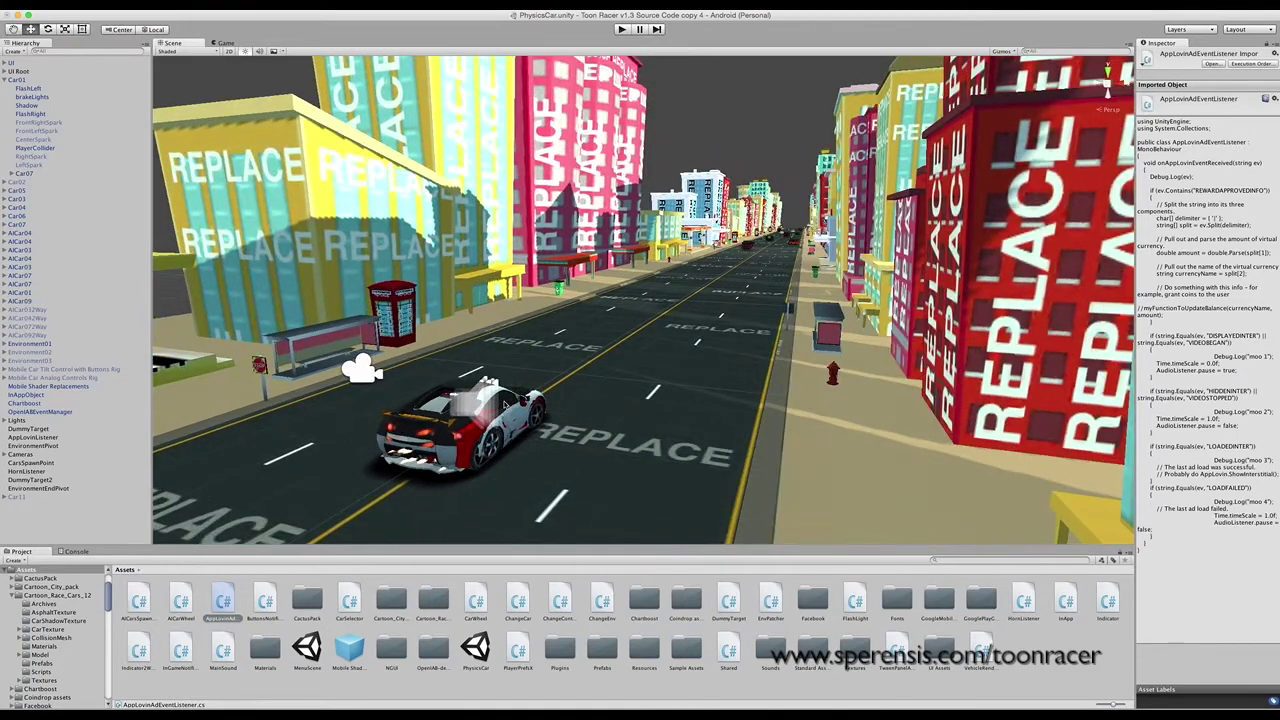
pyautogui.click(6, 80)
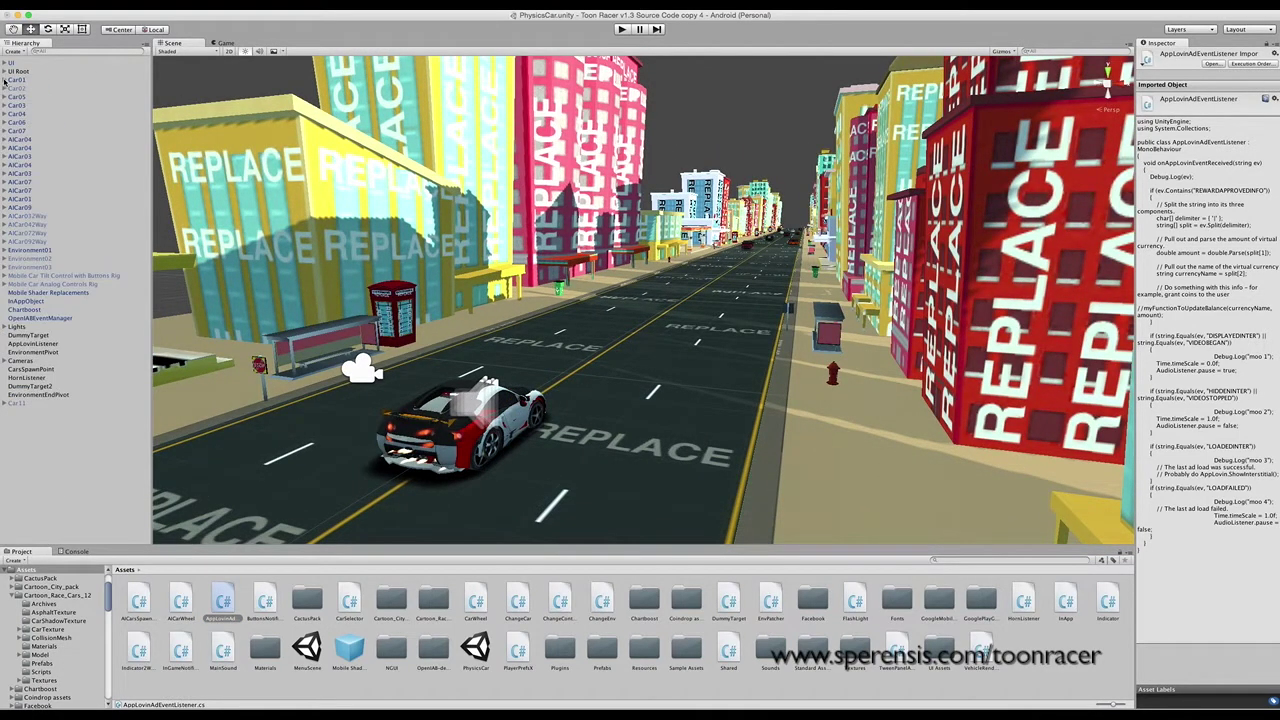
pyautogui.click(18, 80)
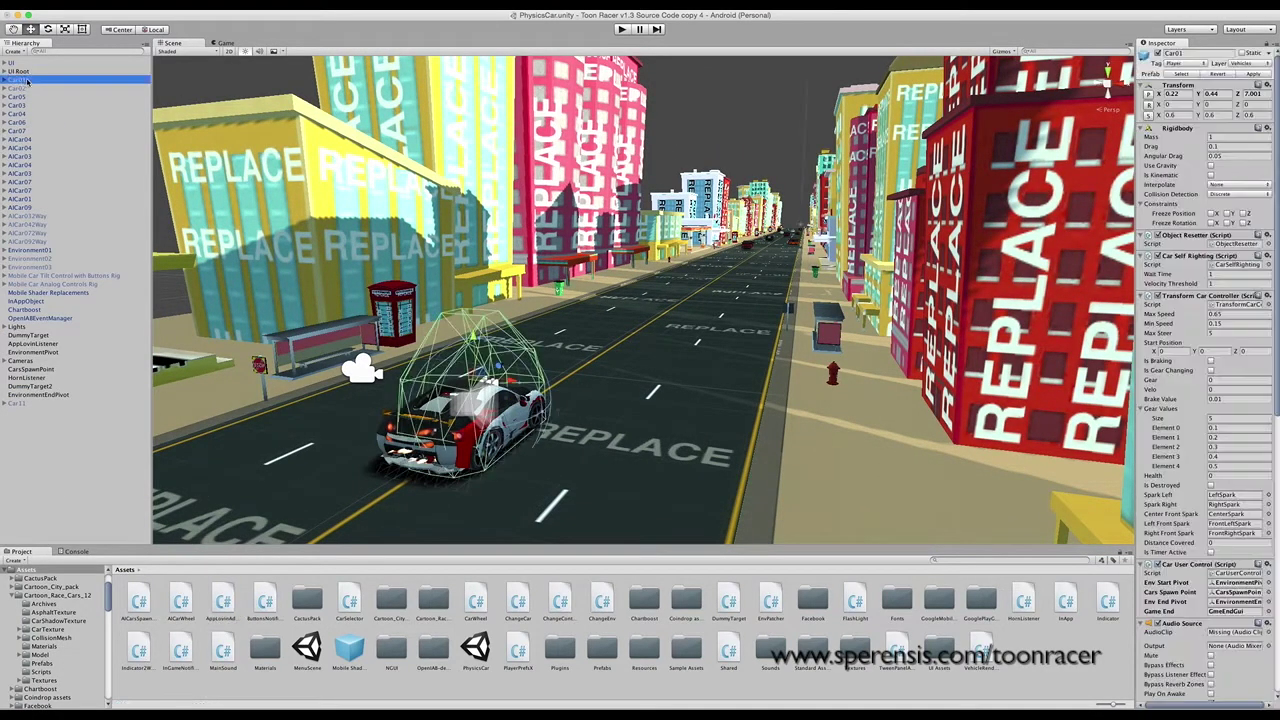
pyautogui.keyDown('shift'); pyautogui.click(28, 130); pyautogui.keyUp('shift')
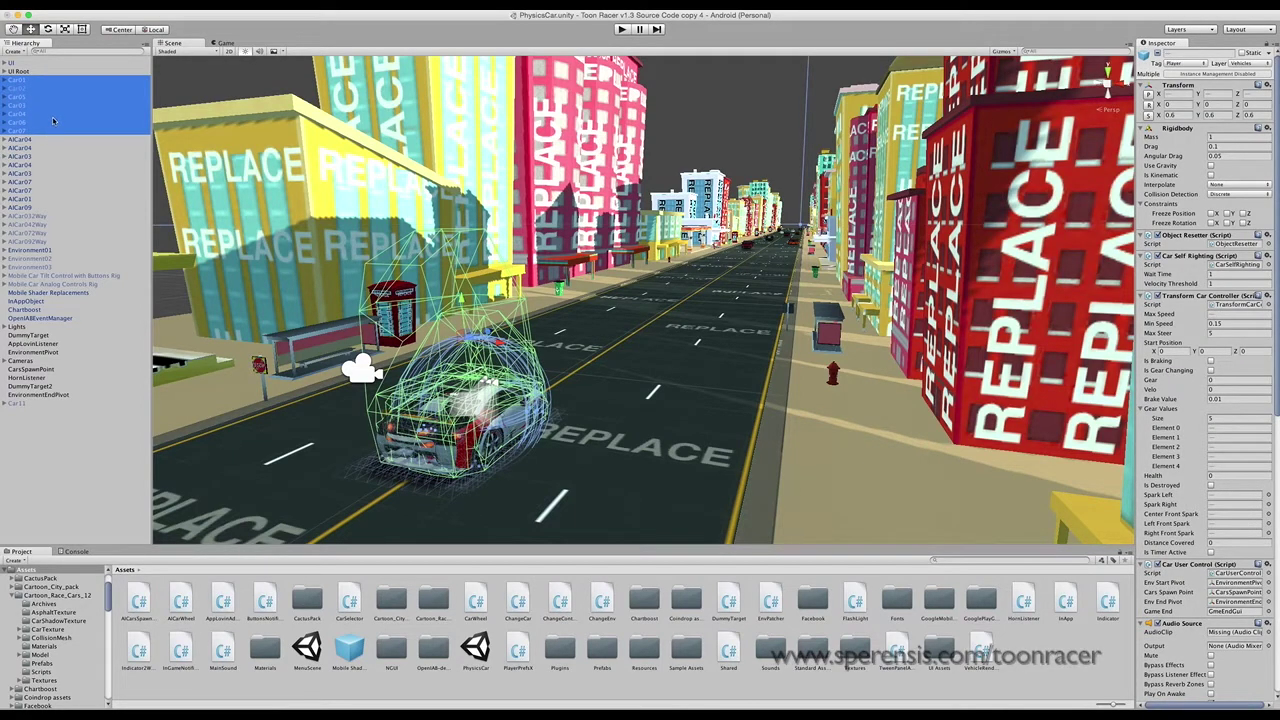
# Step: Move Car01 alone forward along the road to a Z position of about 13.26
pyautogui.click(34, 81)
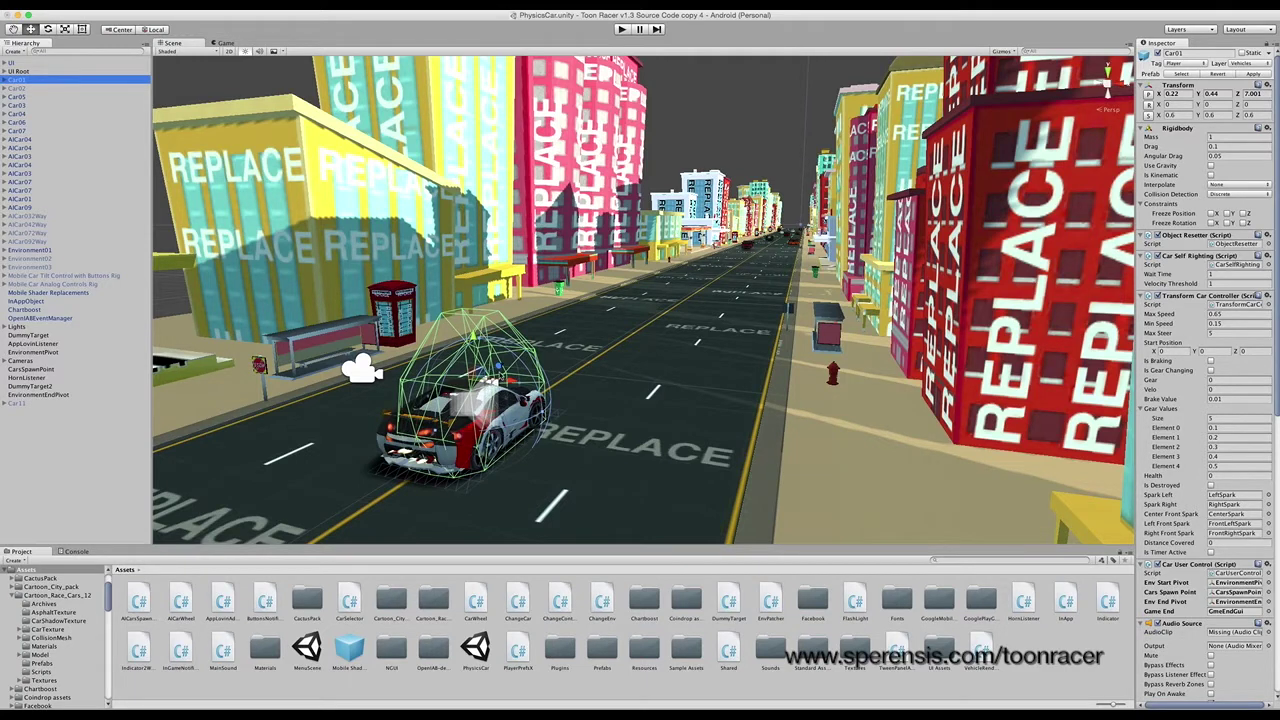
pyautogui.moveTo(500, 372); pyautogui.dragTo(767, 249)
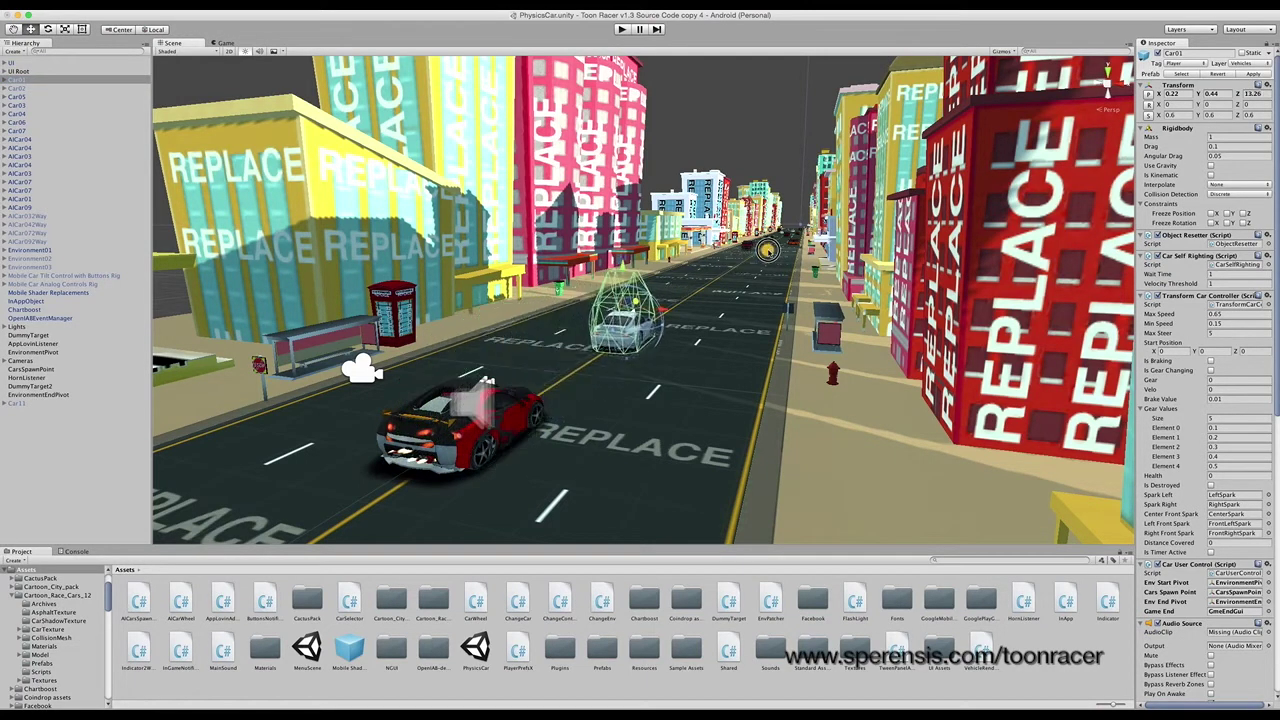
pyautogui.press('w')
pyautogui.moveTo(632, 314); pyautogui.dragTo(631, 314, button='right')
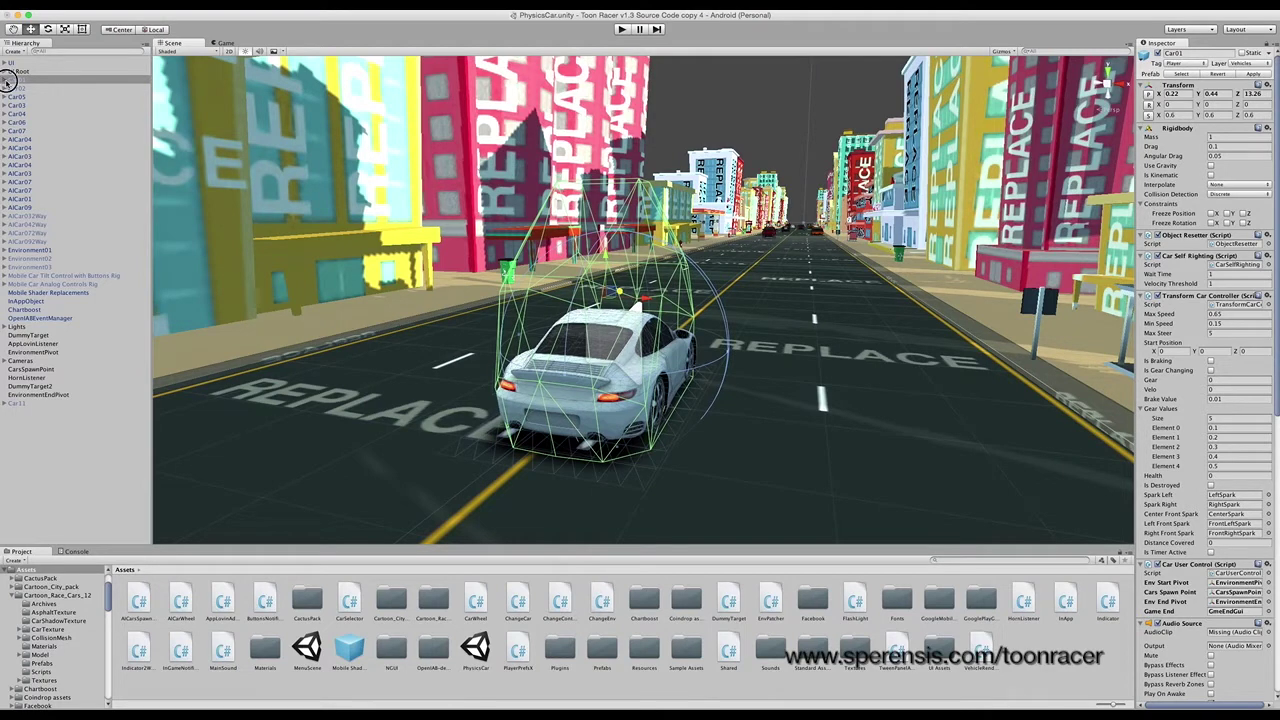
# Step: Expand Car01 and examine its FlashLeft and brakeLights child objects up close on the car's rear
pyautogui.click(6, 80)
pyautogui.click(33, 88)
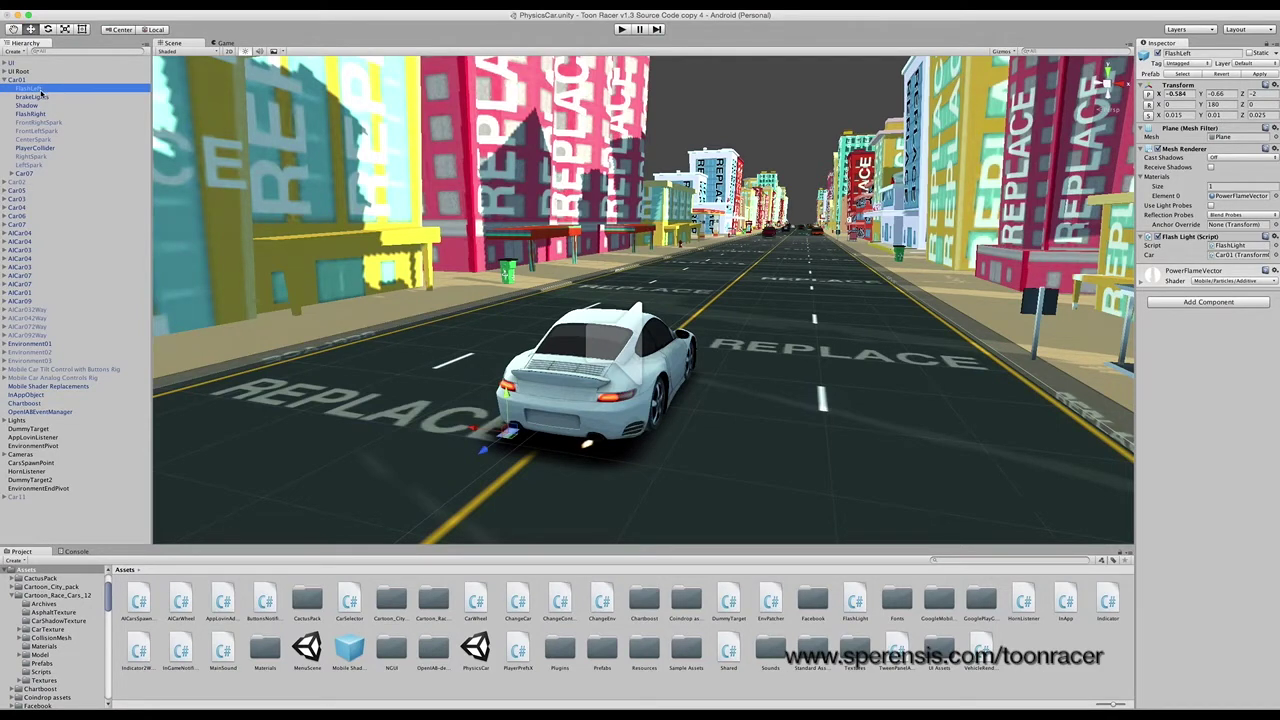
pyautogui.click(32, 96)
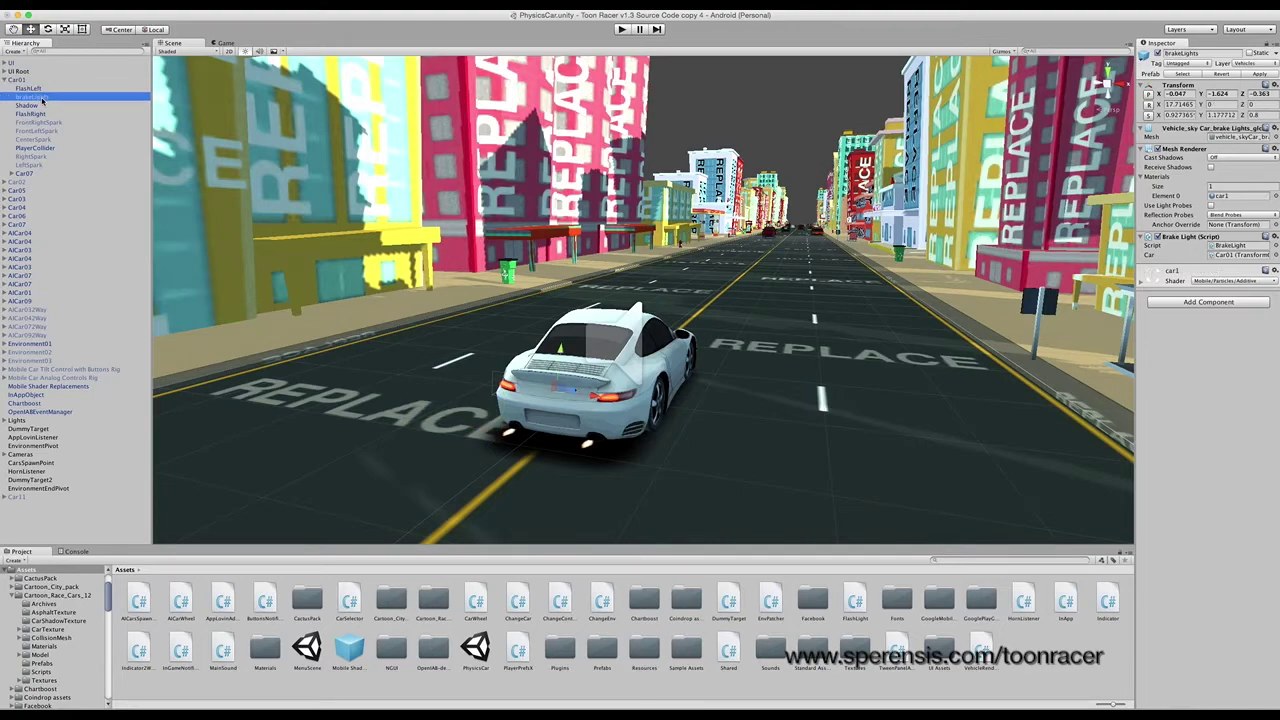
pyautogui.press('f')
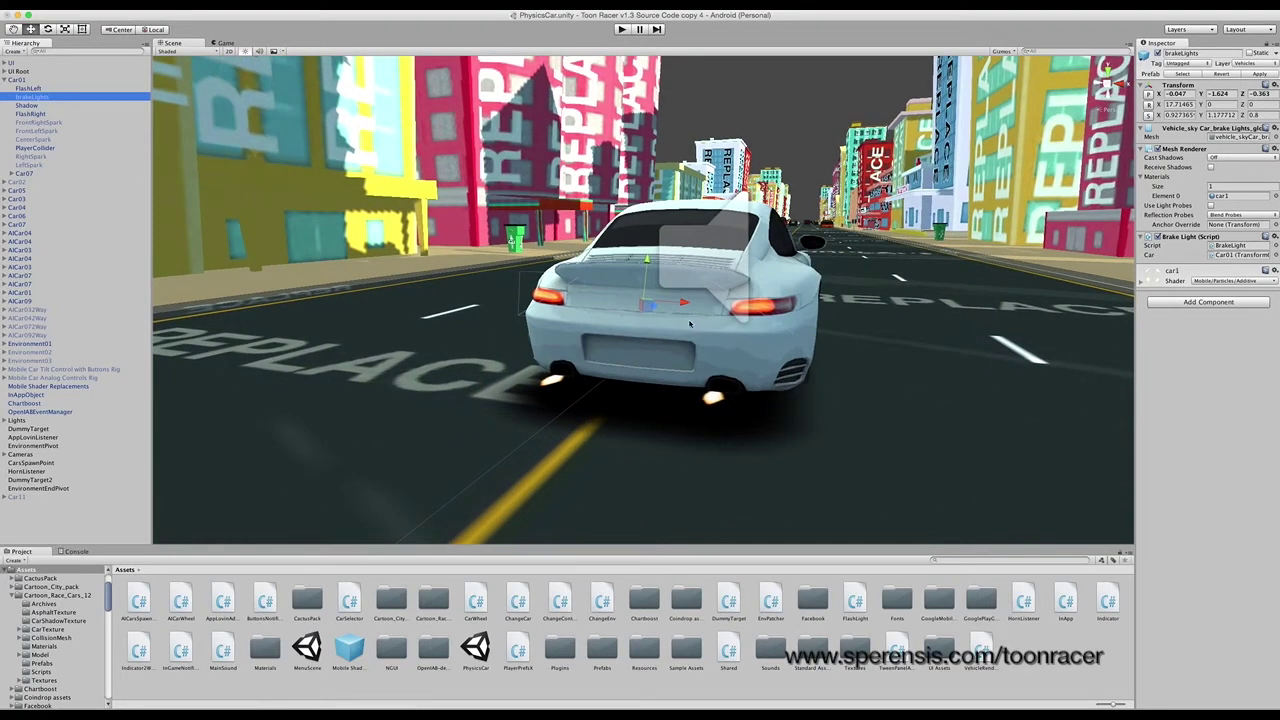
pyautogui.keyDown('alt'); pyautogui.moveTo(689, 323); pyautogui.dragTo(637, 336); pyautogui.keyUp('alt')
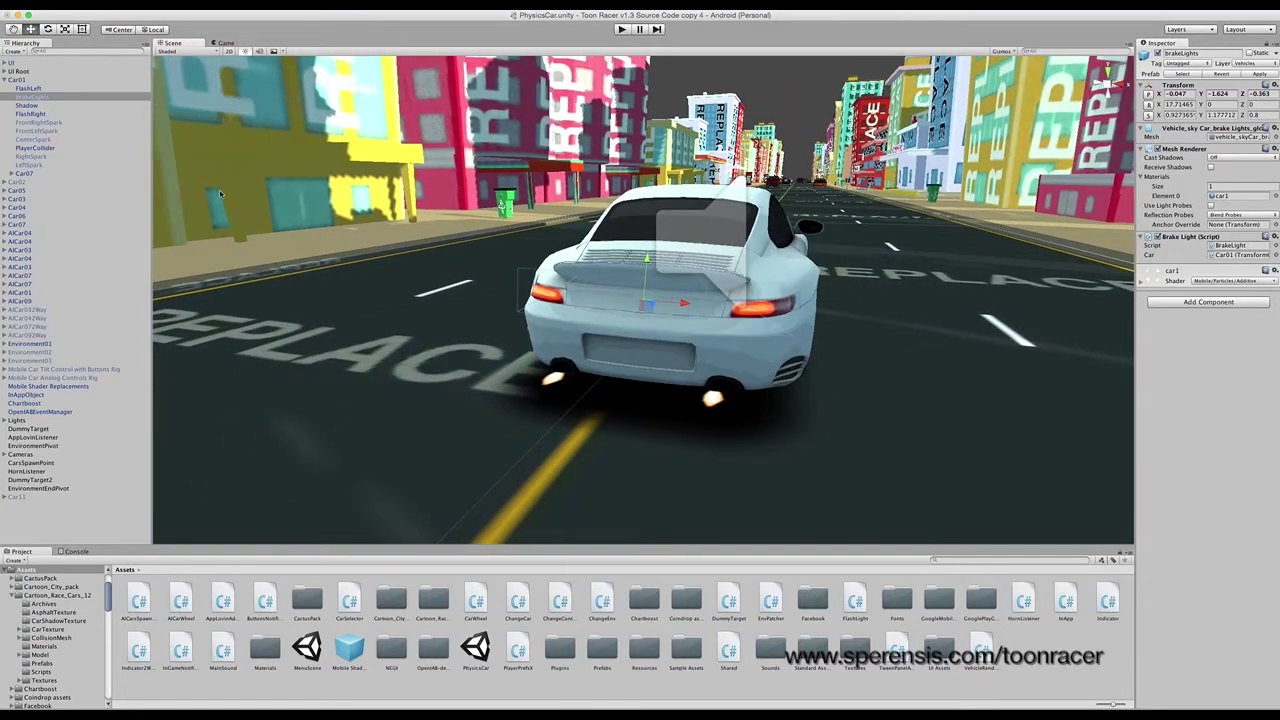
pyautogui.click(28, 88)
pyautogui.press('f')
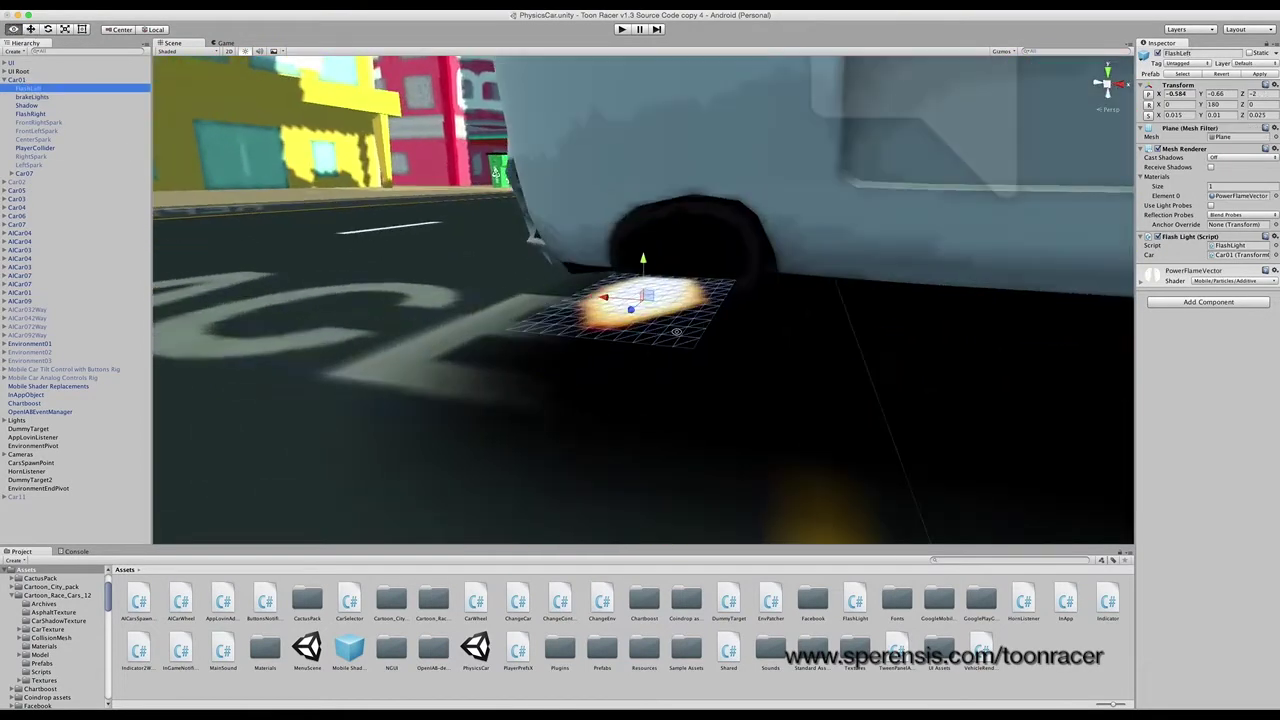
pyautogui.scroll(-5, 677, 372)
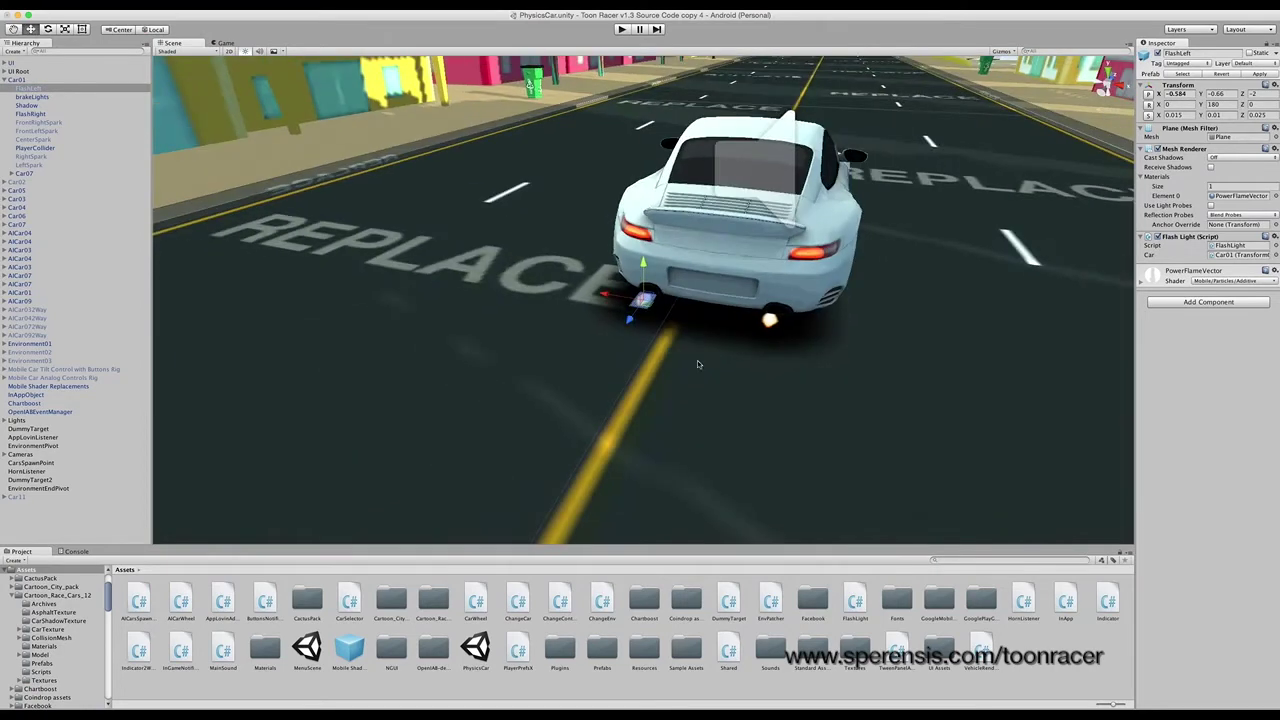
# Step: Try shifting the FlashRight exhaust flame inward to an X position of about 0.092
pyautogui.click(769, 320)
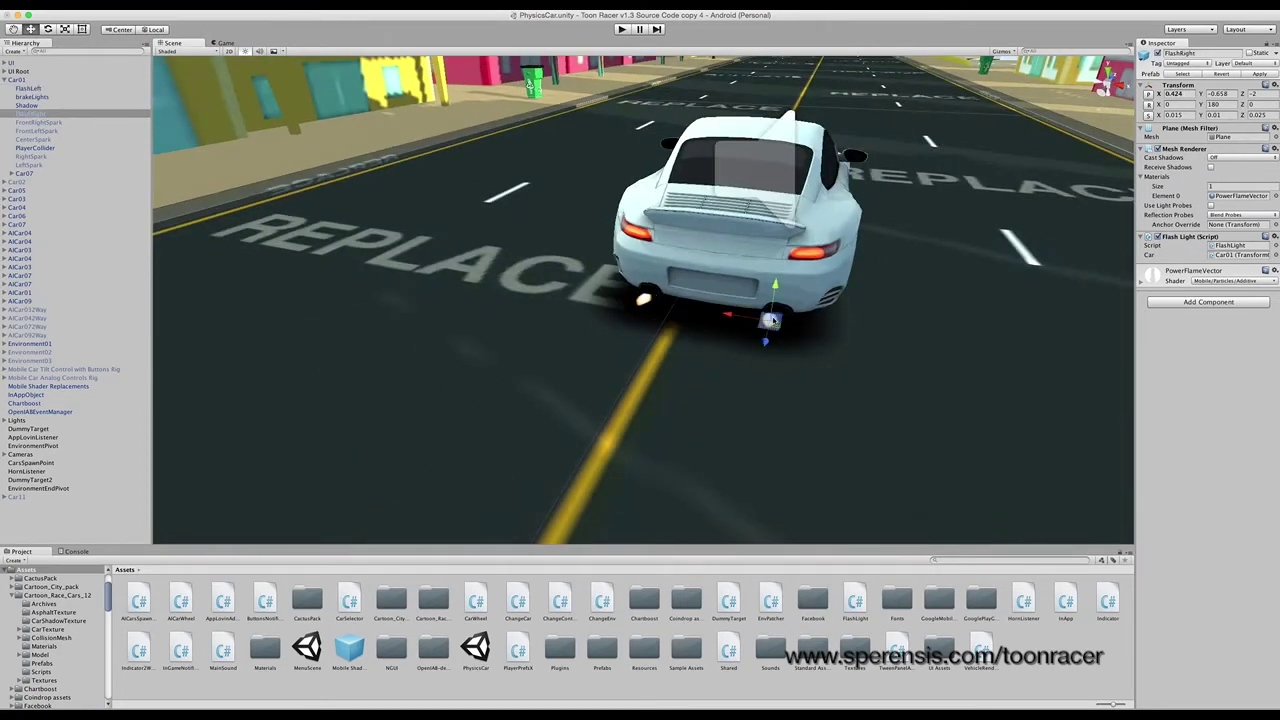
pyautogui.scroll(3, 772, 320)
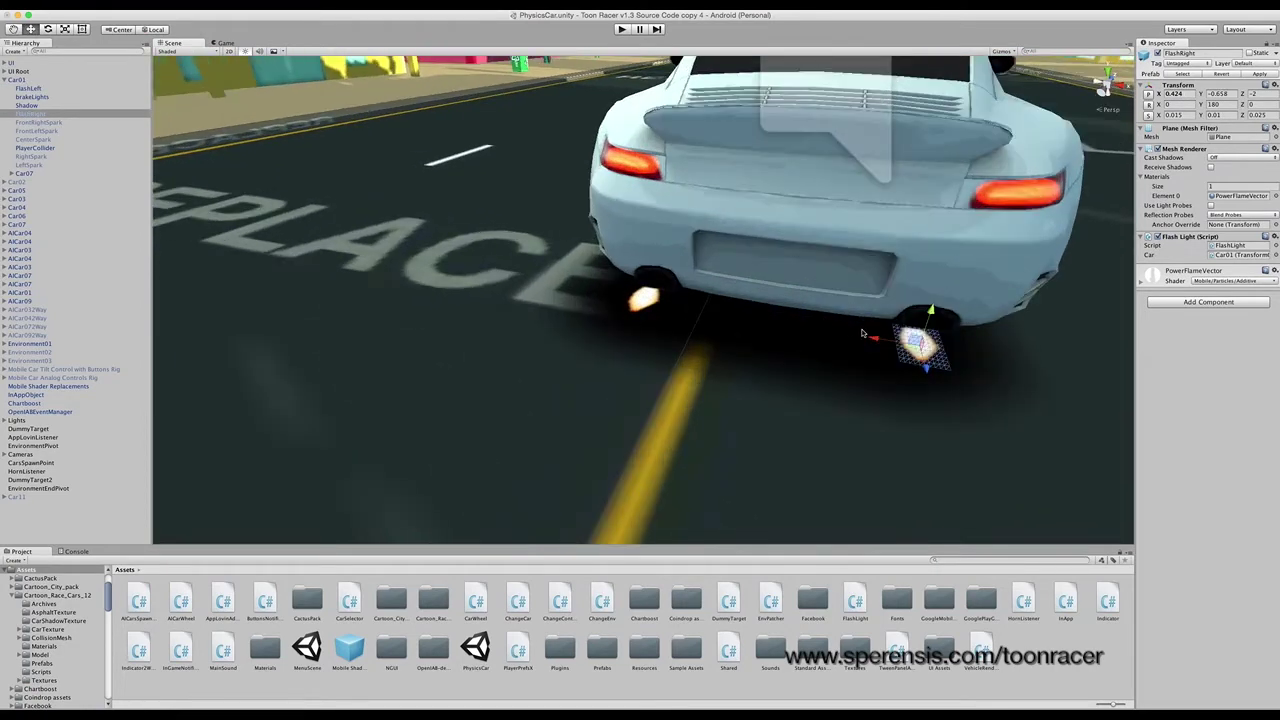
pyautogui.moveTo(872, 337); pyautogui.dragTo(806, 333)
# Step: Nudge FlashLeft slightly along X and place FlashRight at the right exhaust pipe, at X about 0.408
pyautogui.click(656, 308)
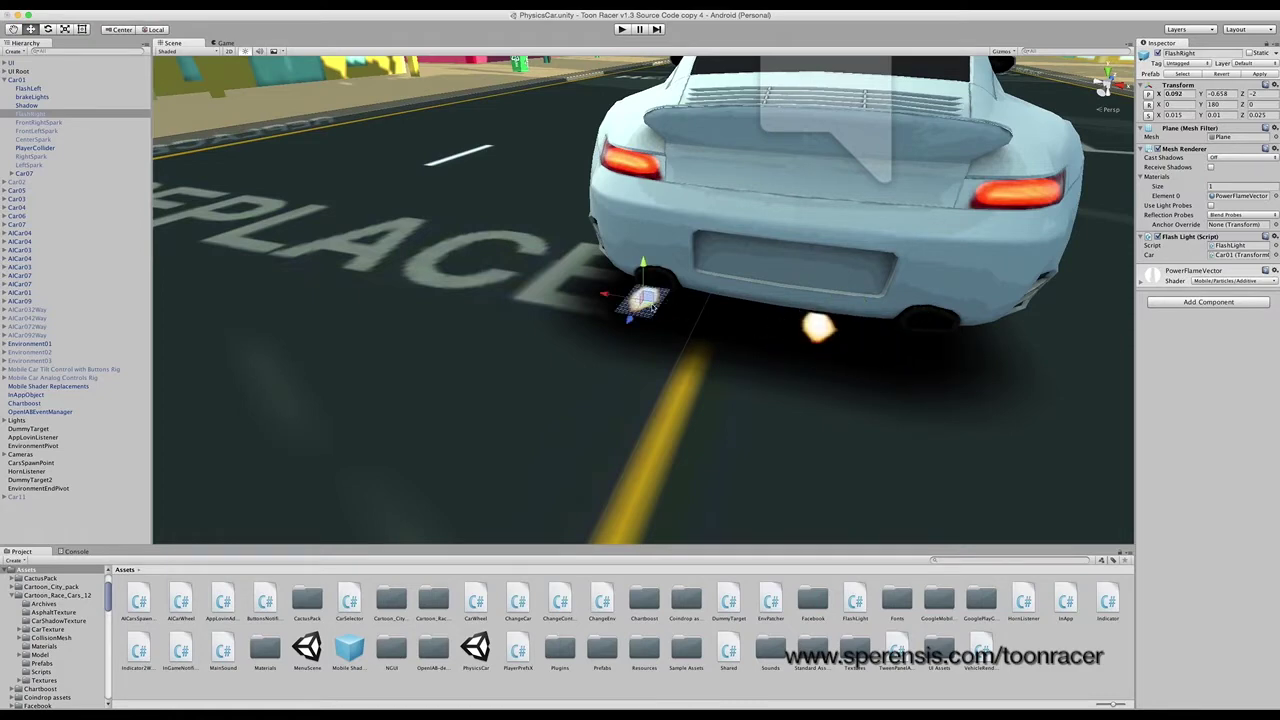
pyautogui.moveTo(616, 299)
pyautogui.mouseDown()
pyautogui.moveTo(740, 313)
pyautogui.moveTo(615, 296)
pyautogui.mouseUp()
pyautogui.click(817, 328)
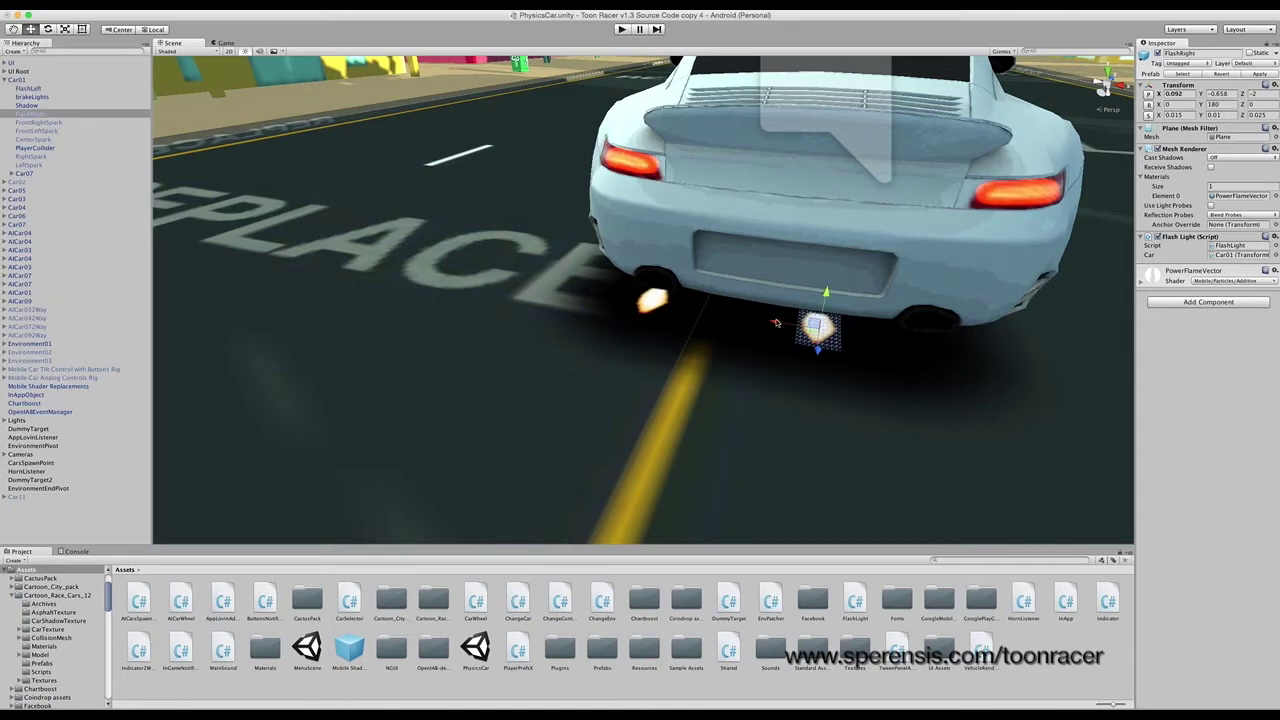
pyautogui.moveTo(776, 322); pyautogui.dragTo(869, 337)
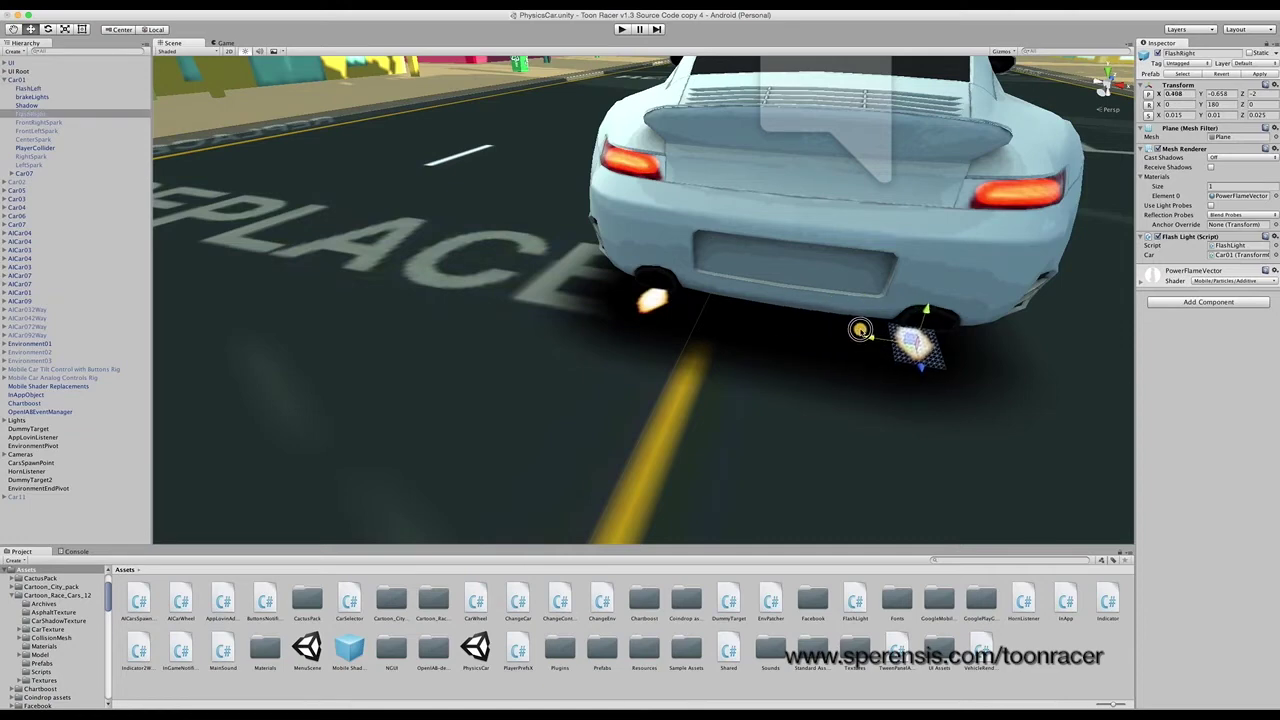
# Step: Center the Shadow plane beneath the car by moving it sideways to X about -0.117
pyautogui.doubleClick(42, 106)
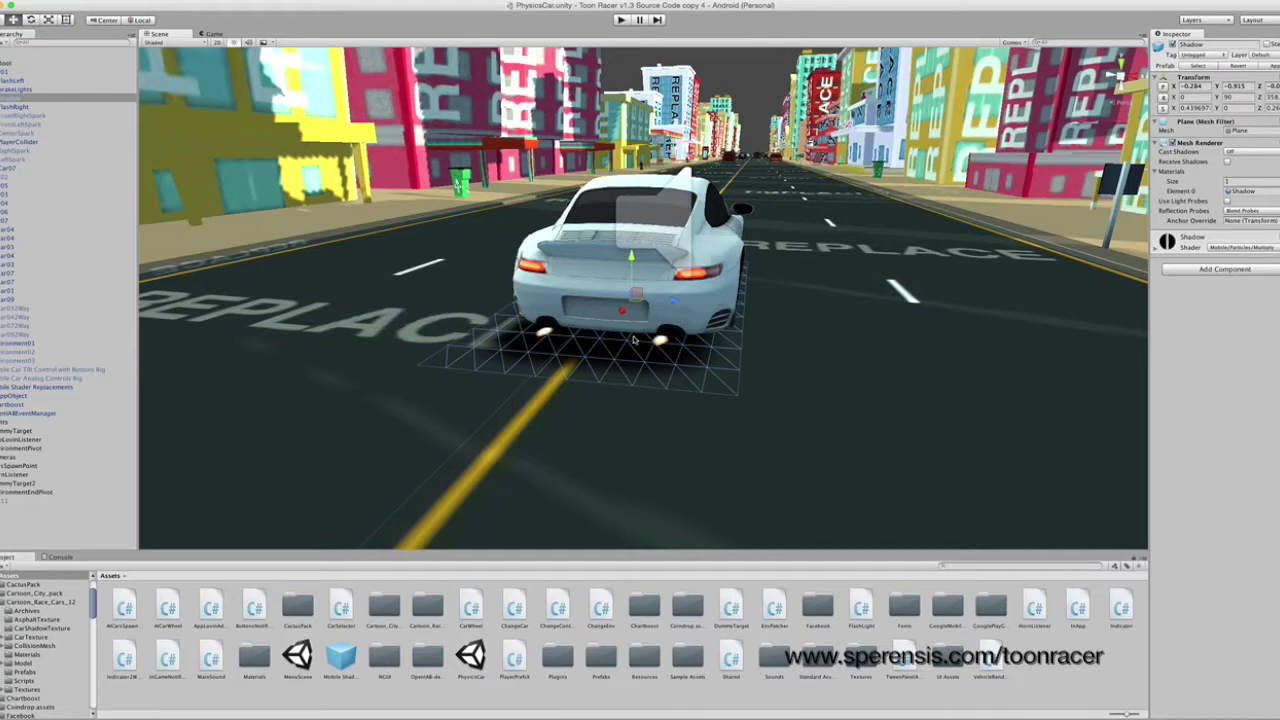
pyautogui.moveTo(650, 300)
pyautogui.mouseDown()
pyautogui.moveTo(549, 294)
pyautogui.moveTo(771, 294)
pyautogui.moveTo(846, 314)
pyautogui.moveTo(667, 306)
pyautogui.mouseUp()
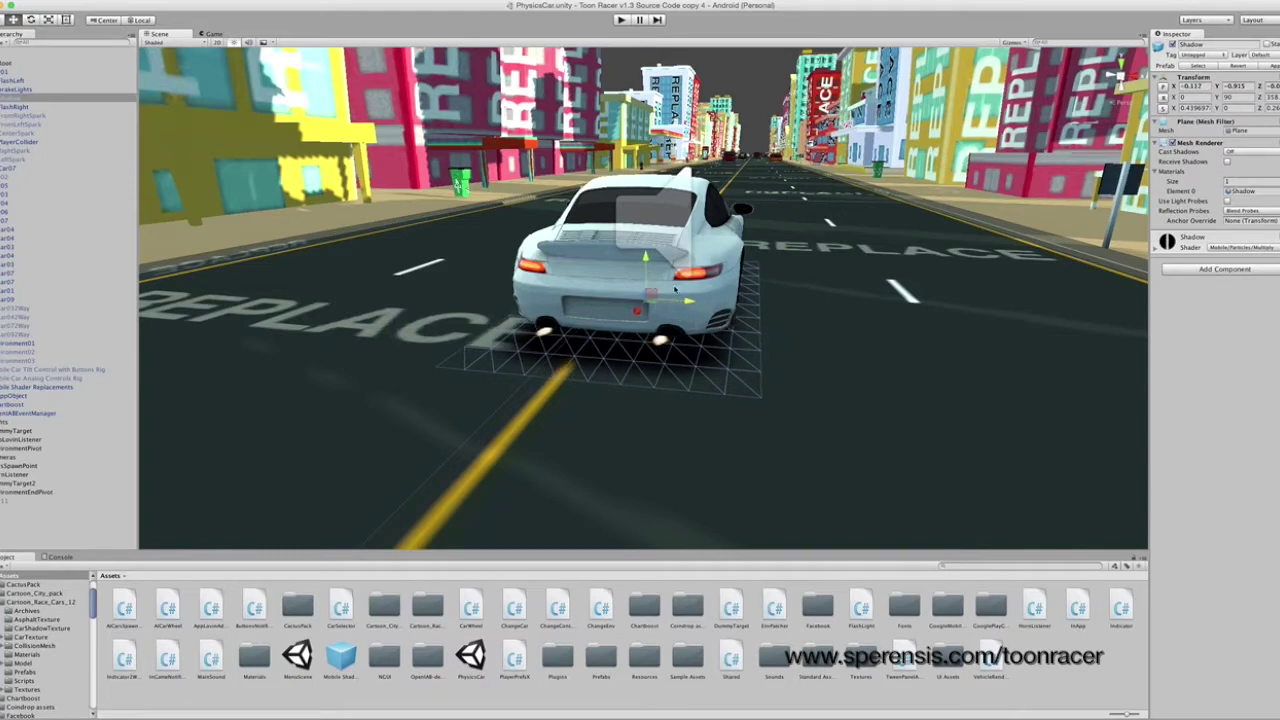
pyautogui.keyDown('alt'); pyautogui.moveTo(675, 289); pyautogui.dragTo(649, 287); pyautogui.keyUp('alt')
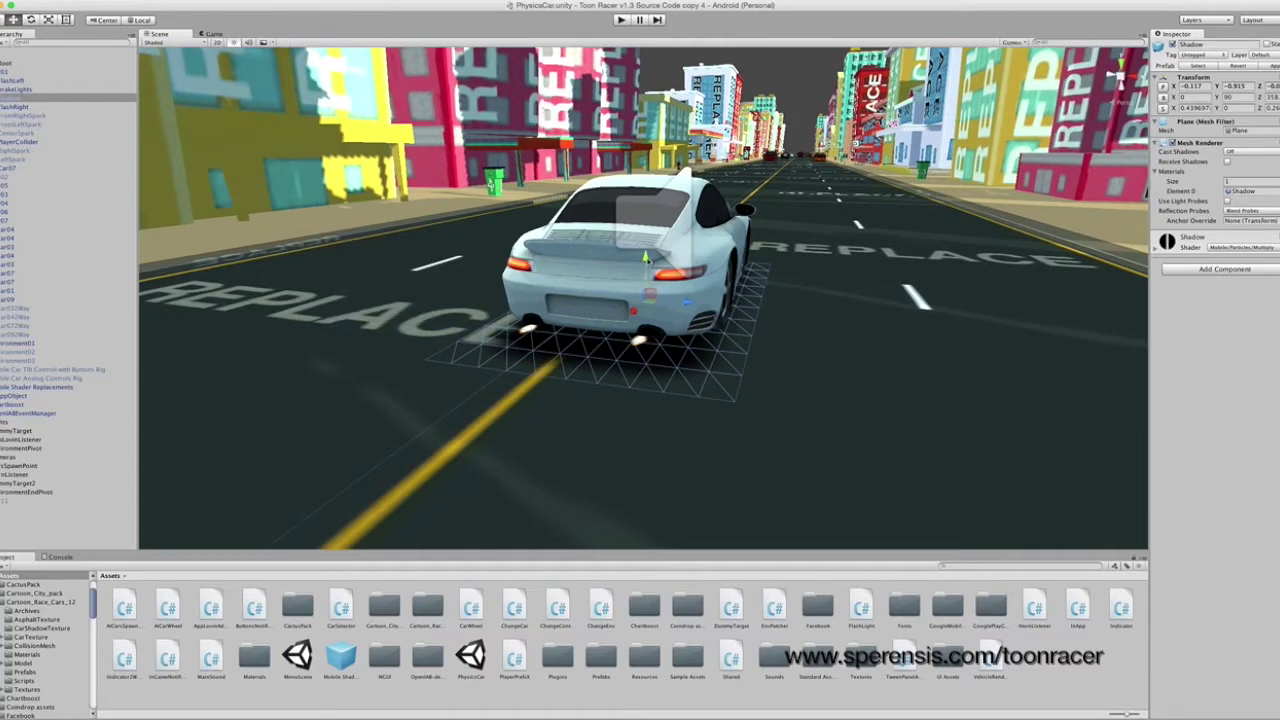
pyautogui.moveTo(645, 258); pyautogui.dragTo(643, 258)
# Step: Examine where the FrontLeftSpark particle system sits at the front of the car
pyautogui.doubleClick(29, 108)
pyautogui.doubleClick(27, 123)
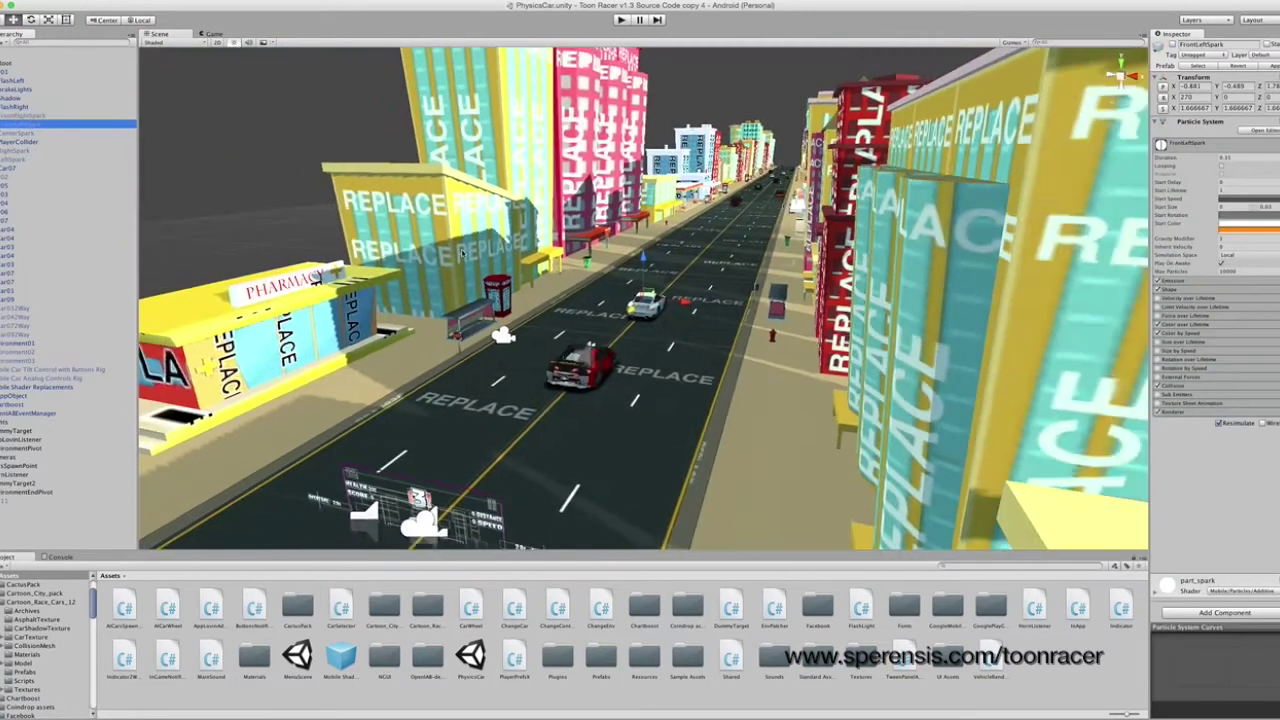
pyautogui.scroll(5, 684, 341)
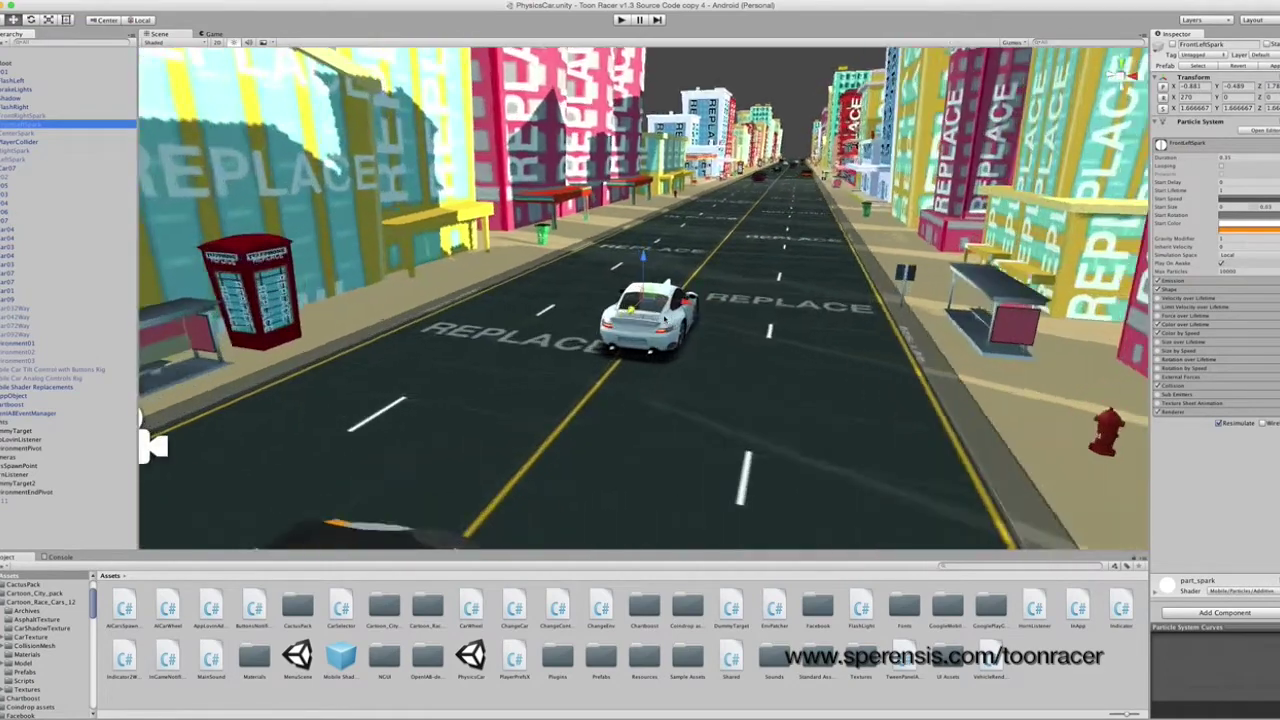
pyautogui.scroll(5, 665, 319)
pyautogui.keyDown('alt'); pyautogui.moveTo(640, 323); pyautogui.dragTo(686, 370); pyautogui.keyUp('alt')
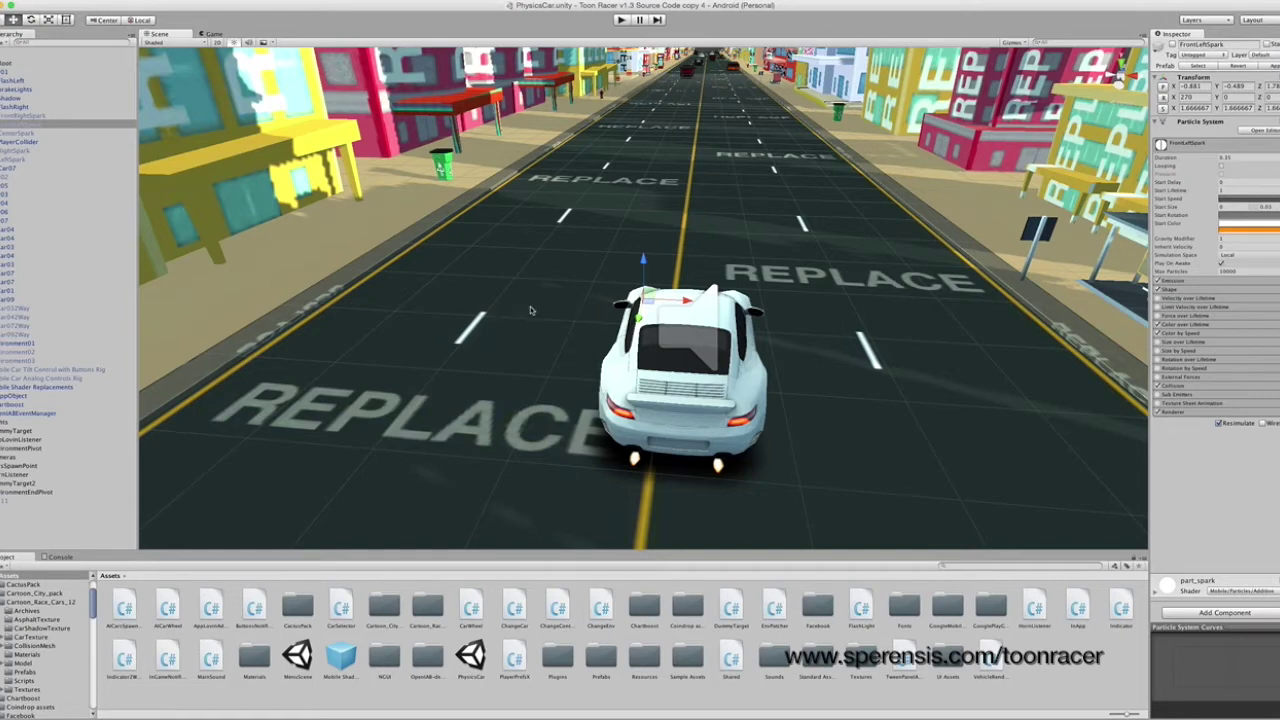
pyautogui.keyDown('alt'); pyautogui.moveTo(663, 337); pyautogui.dragTo(556, 401); pyautogui.keyUp('alt')
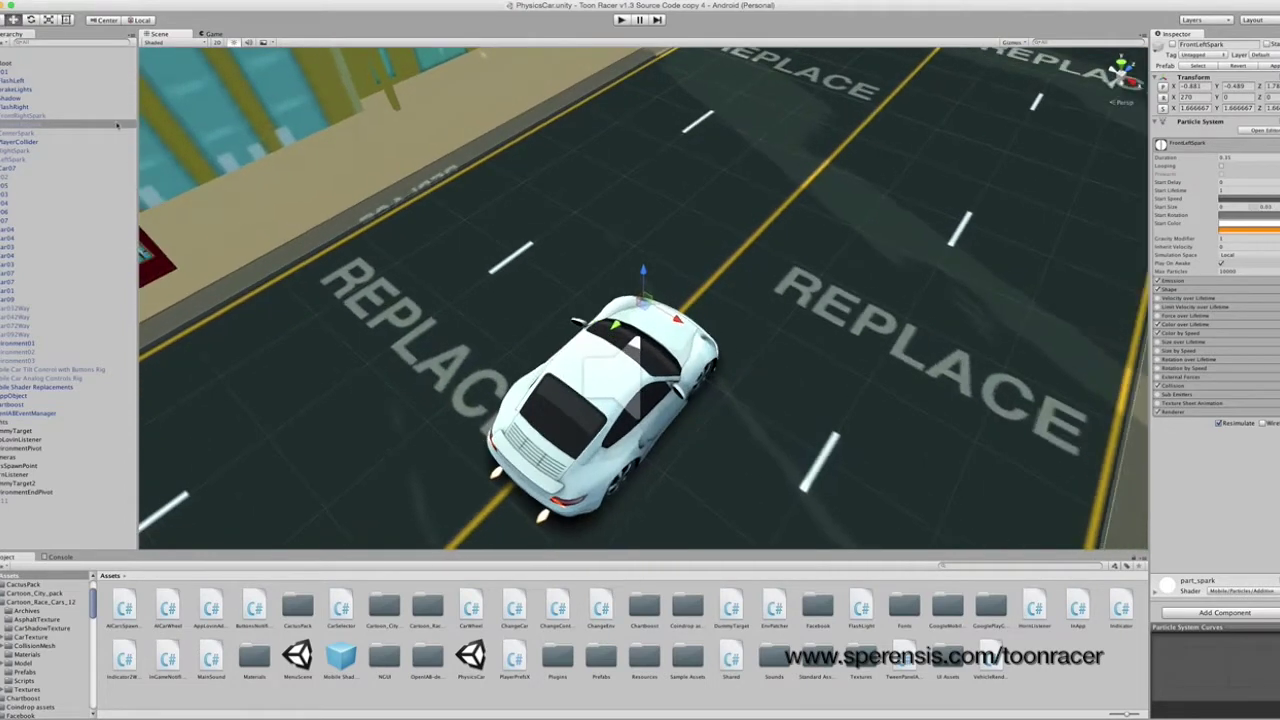
# Step: Examine the placement of the CenterSpark, RightSpark and LeftSpark particle systems around the car
pyautogui.click(29, 133)
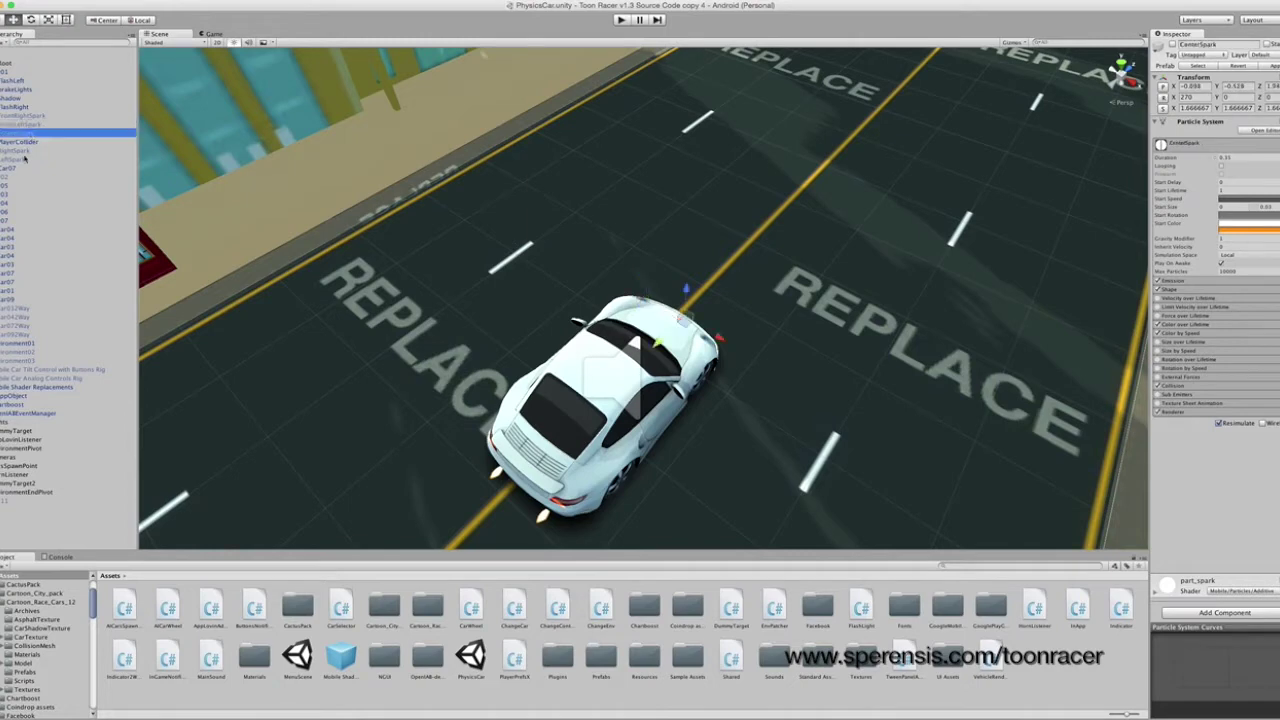
pyautogui.click(24, 151)
pyautogui.press('f')
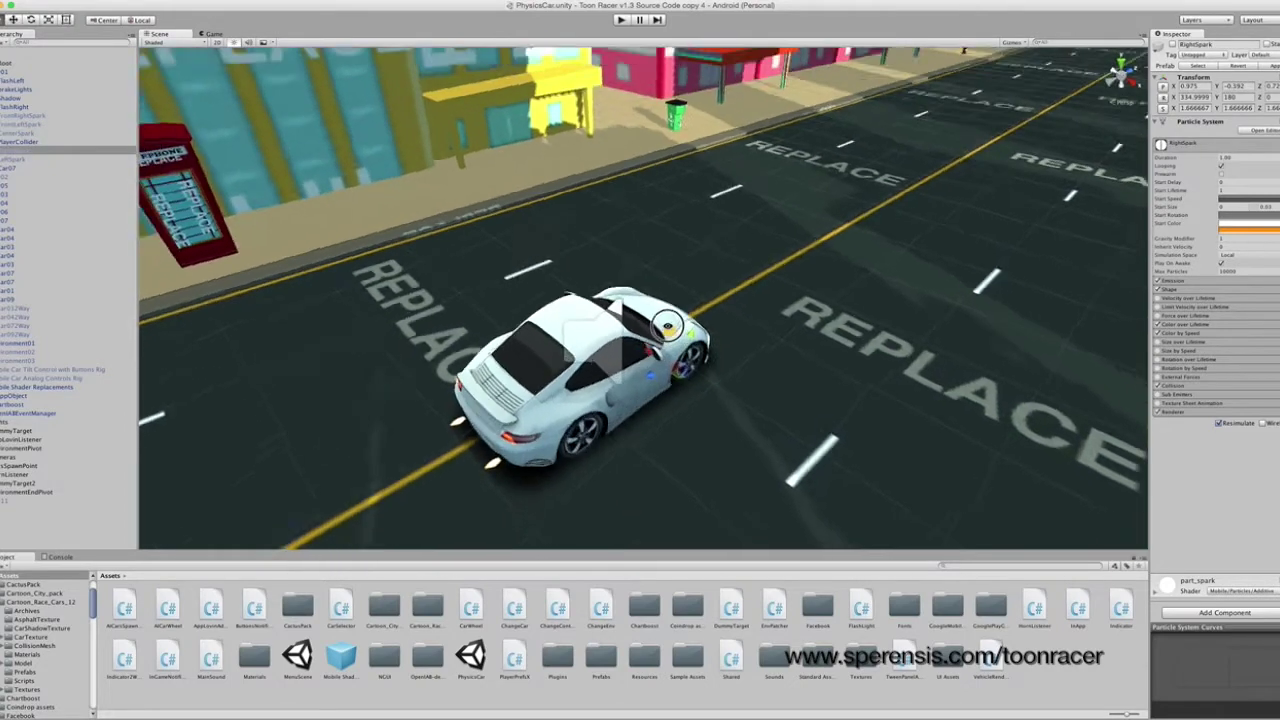
pyautogui.keyDown('alt'); pyautogui.moveTo(668, 326); pyautogui.dragTo(657, 302); pyautogui.keyUp('alt')
pyautogui.scroll(5, 657, 302)
pyautogui.scroll(-1, 665, 330)
pyautogui.keyDown('alt'); pyautogui.moveTo(692, 404); pyautogui.dragTo(516, 306); pyautogui.keyUp('alt')
pyautogui.doubleClick(30, 160)
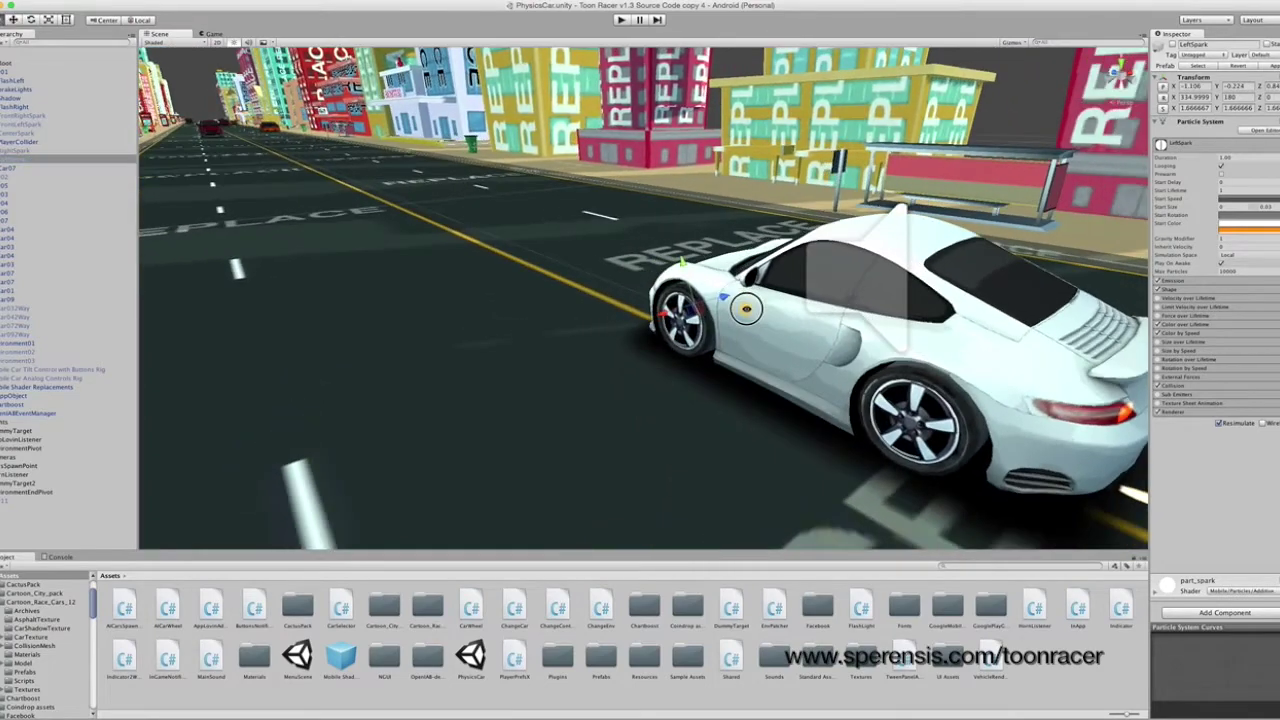
pyautogui.keyDown('alt'); pyautogui.moveTo(746, 309); pyautogui.dragTo(590, 315); pyautogui.keyUp('alt')
# Step: Examine the PlayerCollider mesh surrounding the car and the Car07 model nested under Car01
pyautogui.doubleClick(47, 144)
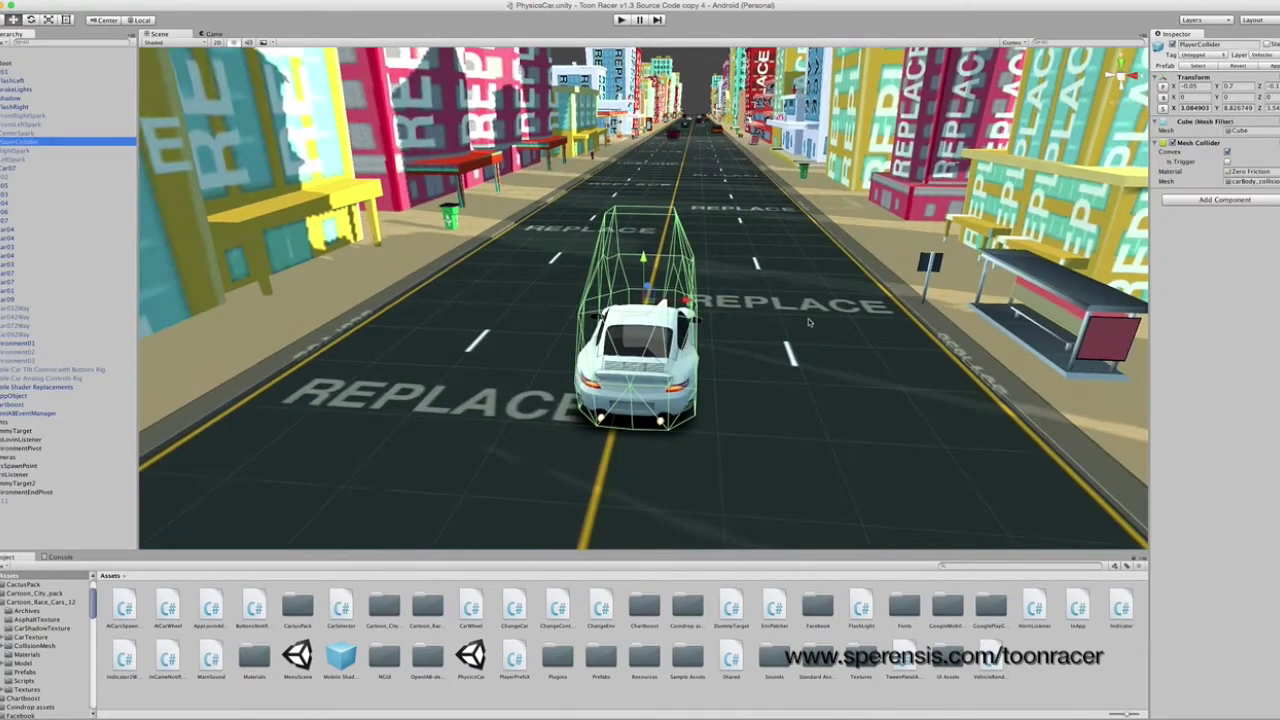
pyautogui.scroll(3, 655, 330)
pyautogui.keyDown('alt'); pyautogui.moveTo(654, 330); pyautogui.dragTo(675, 351); pyautogui.keyUp('alt')
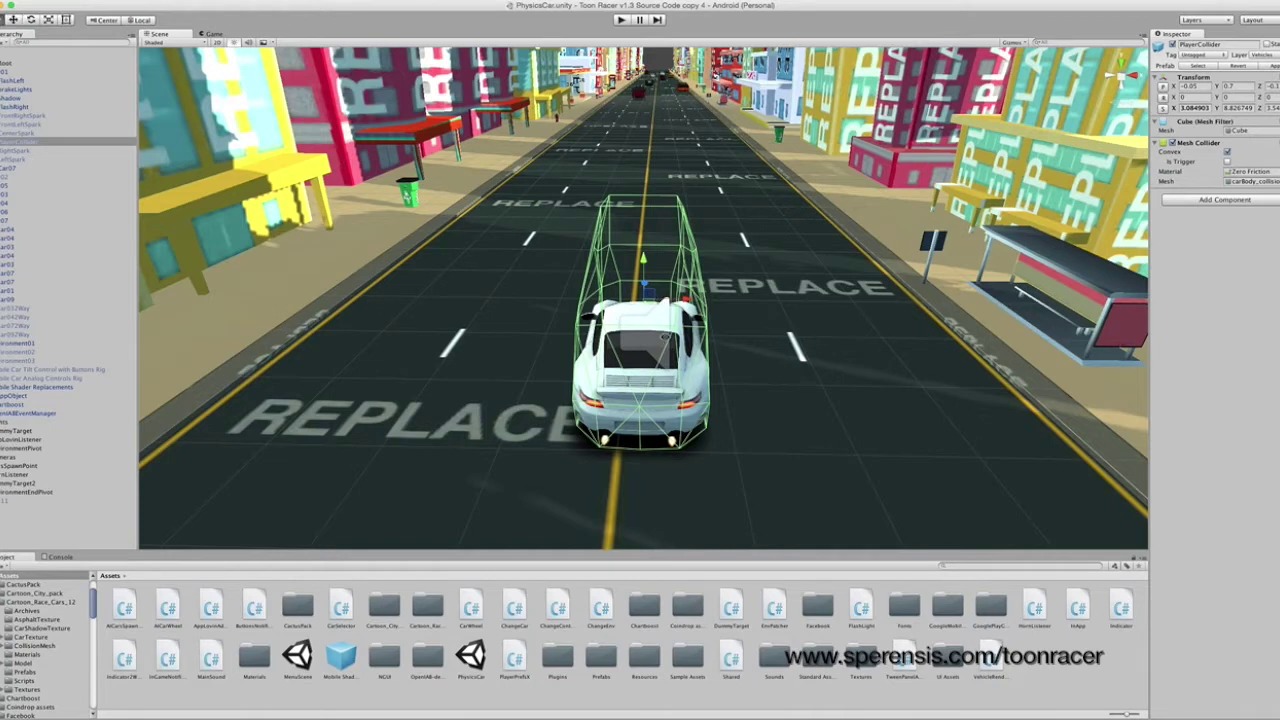
pyautogui.keyDown('alt'); pyautogui.moveTo(666, 341); pyautogui.dragTo(384, 245); pyautogui.keyUp('alt')
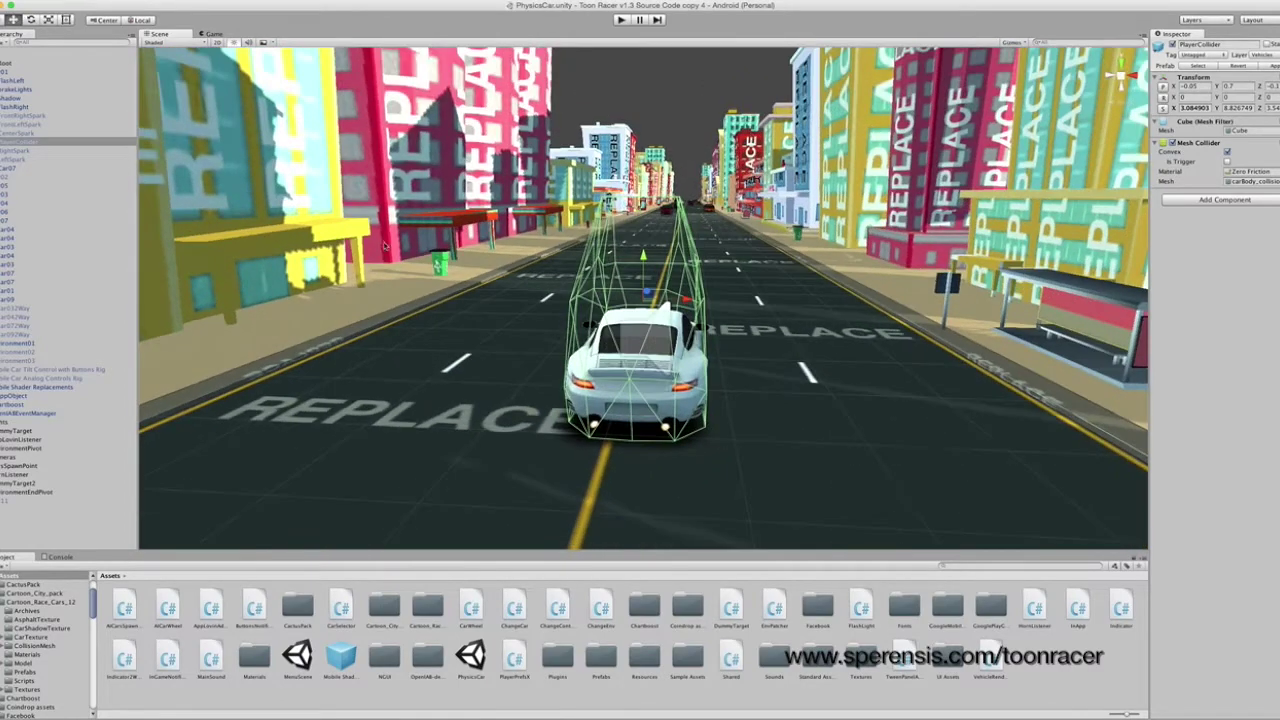
pyautogui.click(12, 168)
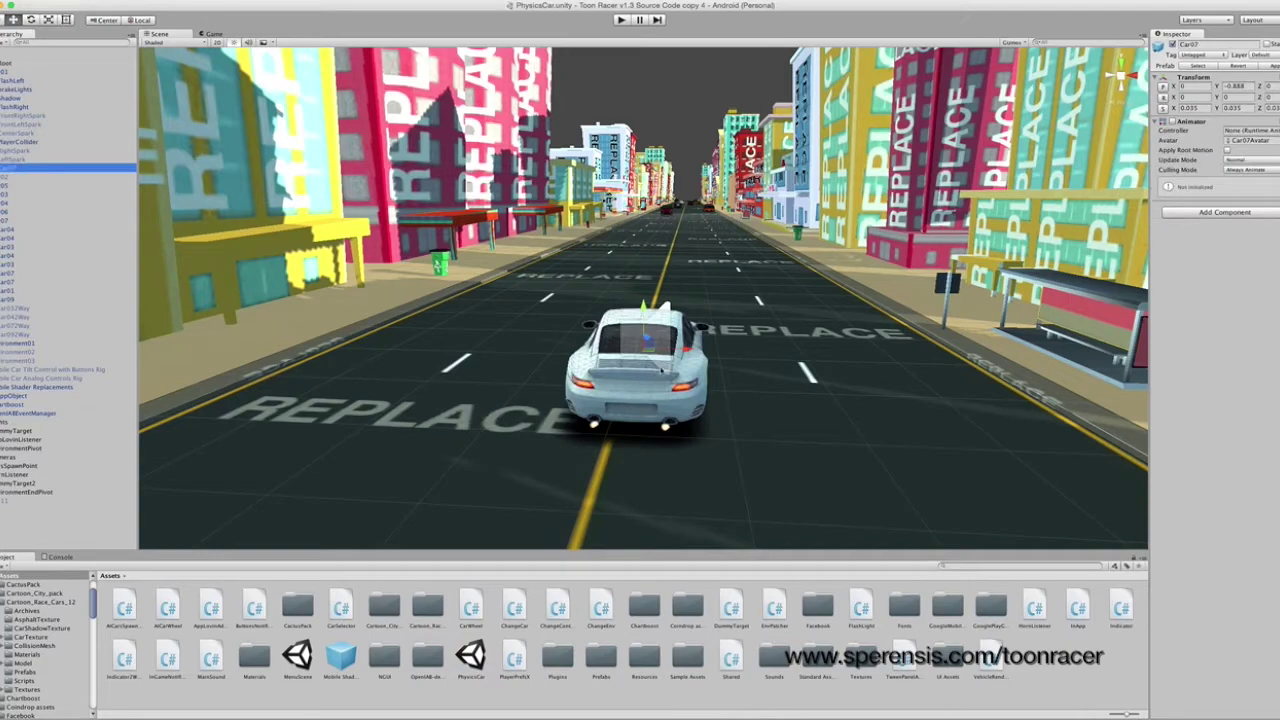
pyautogui.keyDown('alt'); pyautogui.moveTo(668, 370); pyautogui.dragTo(627, 388); pyautogui.keyUp('alt')
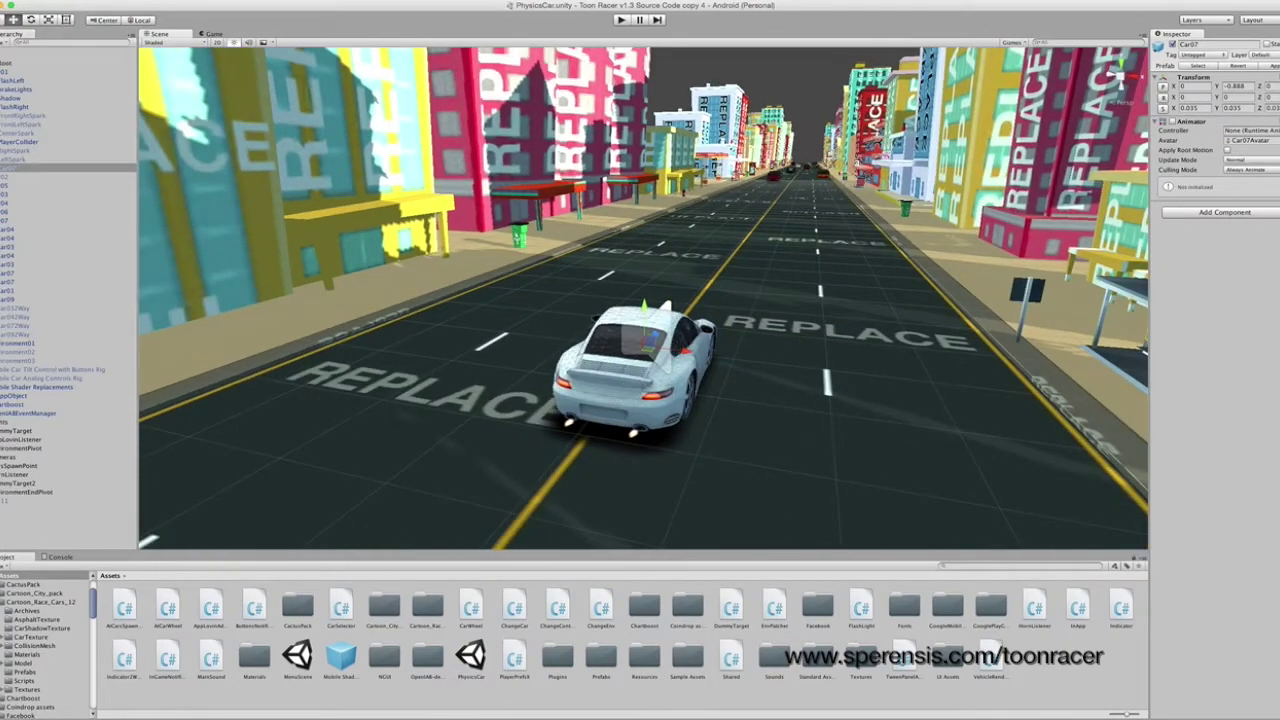
# Step: Select the inactive Car11 model at the end of the hierarchy and make it active in the scene
pyautogui.click(60, 497)
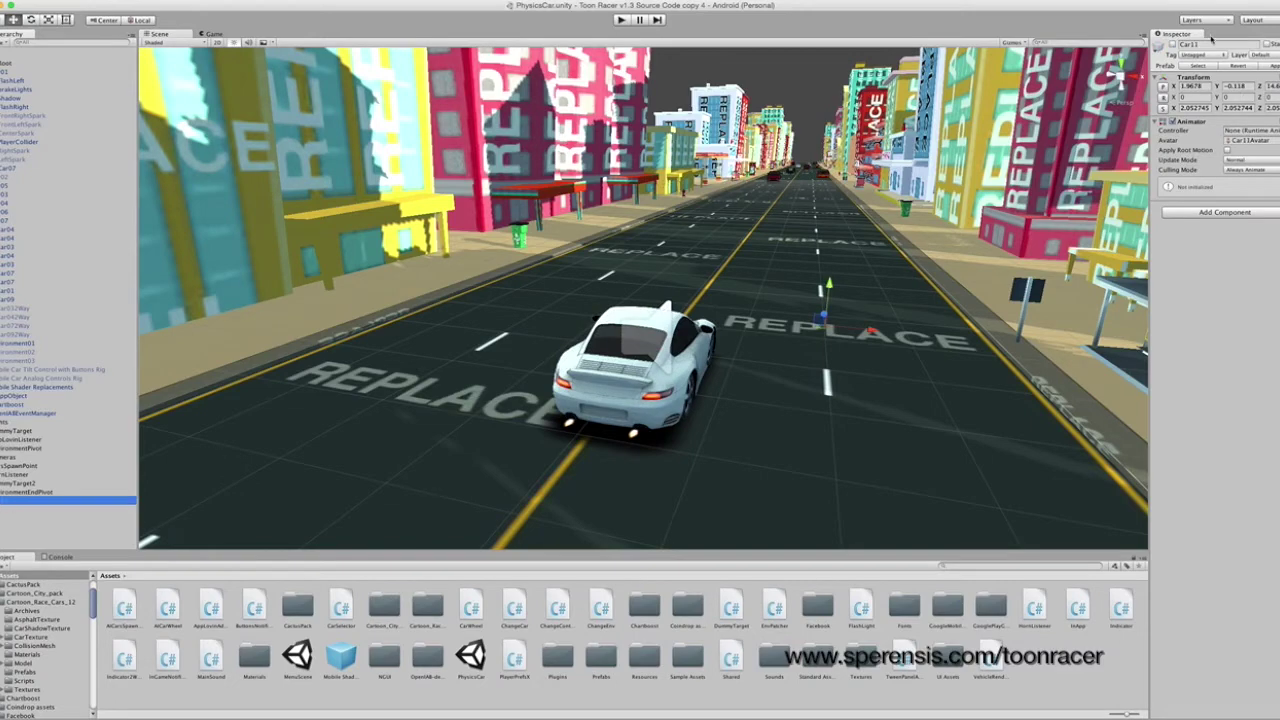
pyautogui.click(1174, 45)
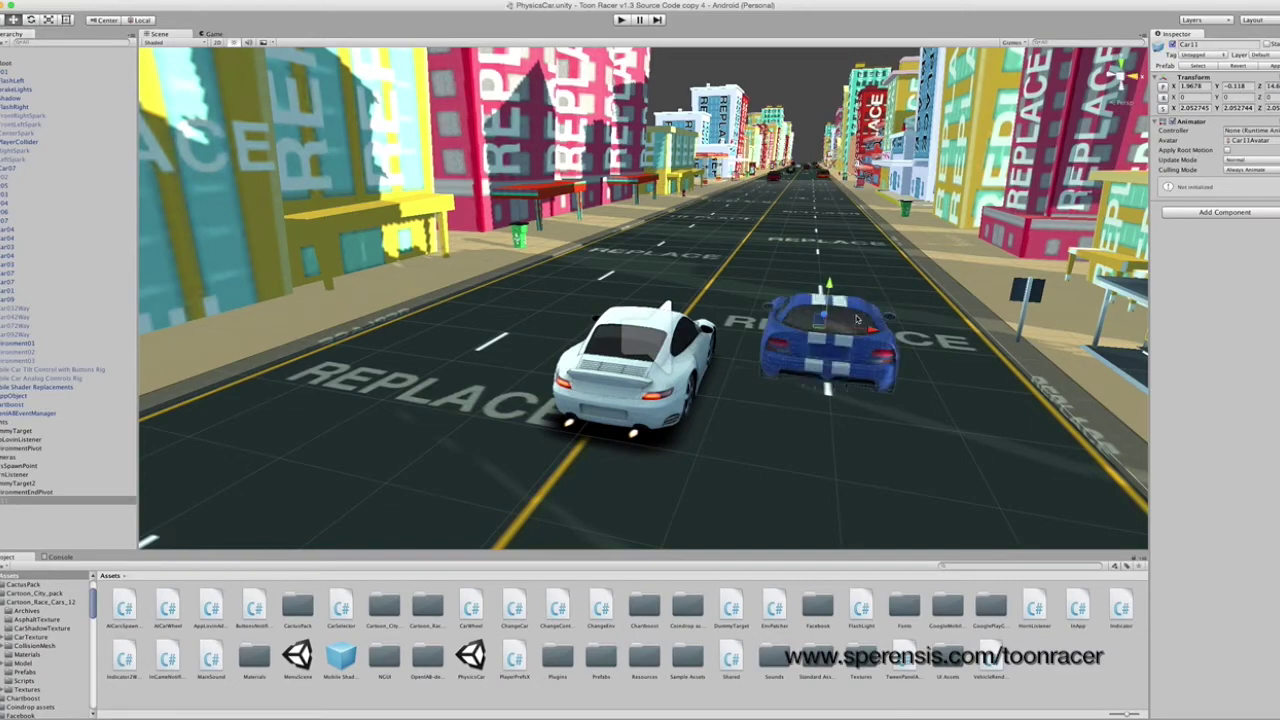
# Step: Move Car11 onto the white player car so the two bodies overlap, at about X 0.175 and Y -0.173
pyautogui.keyDown('alt'); pyautogui.moveTo(857, 318); pyautogui.dragTo(700, 350); pyautogui.keyUp('alt')
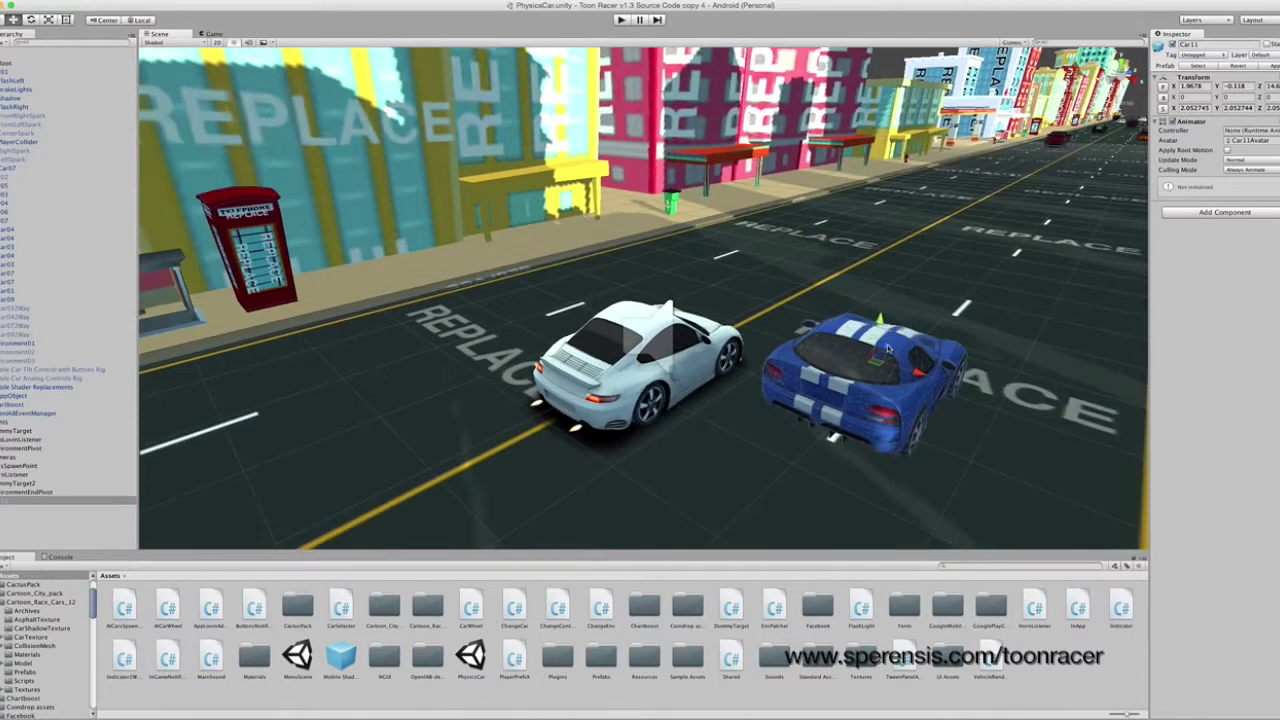
pyautogui.moveTo(879, 350); pyautogui.dragTo(630, 364)
pyautogui.moveTo(652, 303); pyautogui.dragTo(649, 310)
pyautogui.keyDown('alt'); pyautogui.moveTo(682, 366); pyautogui.dragTo(587, 369); pyautogui.keyUp('alt')
pyautogui.keyDown('alt'); pyautogui.moveTo(790, 362); pyautogui.dragTo(614, 348); pyautogui.keyUp('alt')
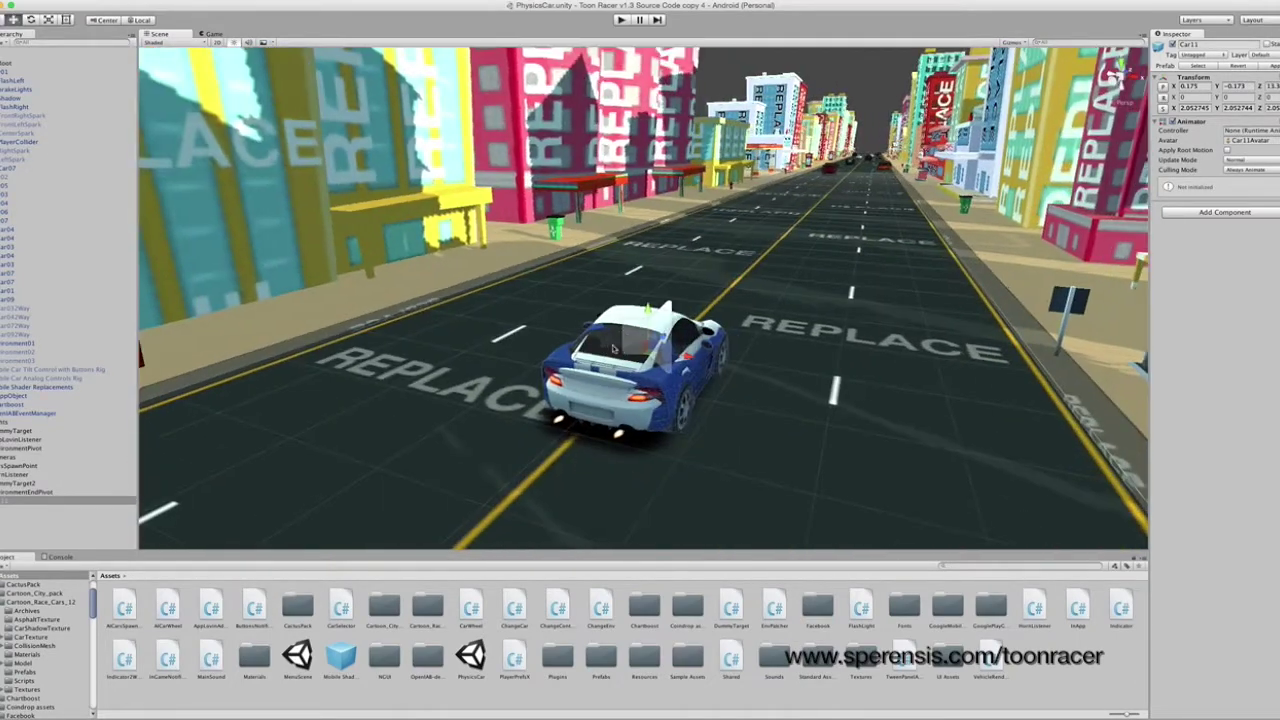
# Step: Delete the old Car07 model from the player car and parent Car11 under Car01 in its place
pyautogui.click(10, 170)
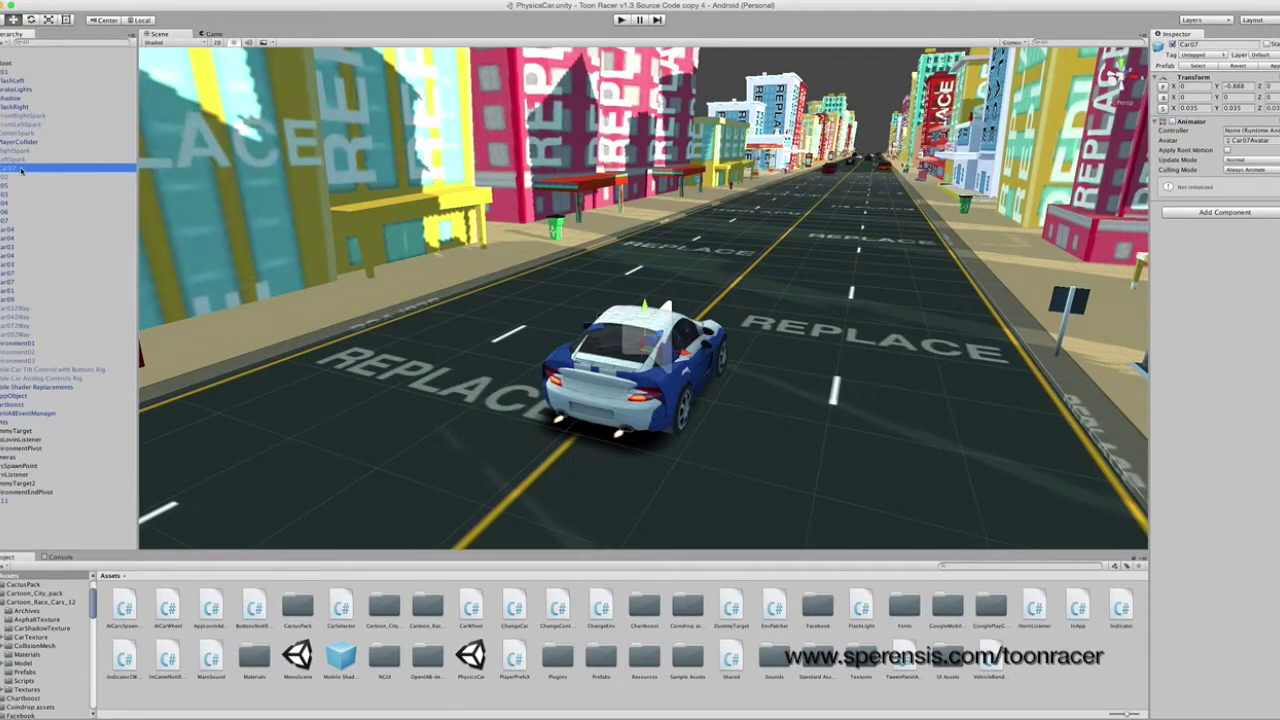
pyautogui.press('super+BackSpace')
pyautogui.click(715, 229)
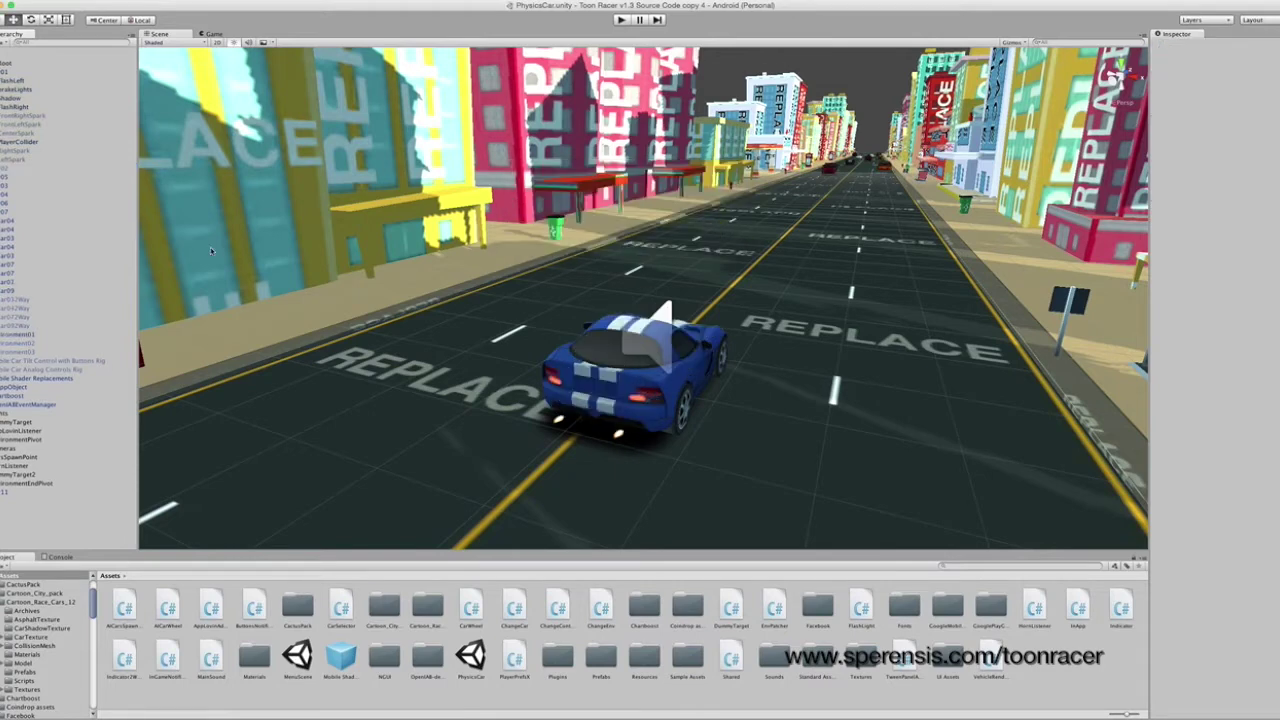
pyautogui.moveTo(10, 491); pyautogui.dragTo(60, 74)
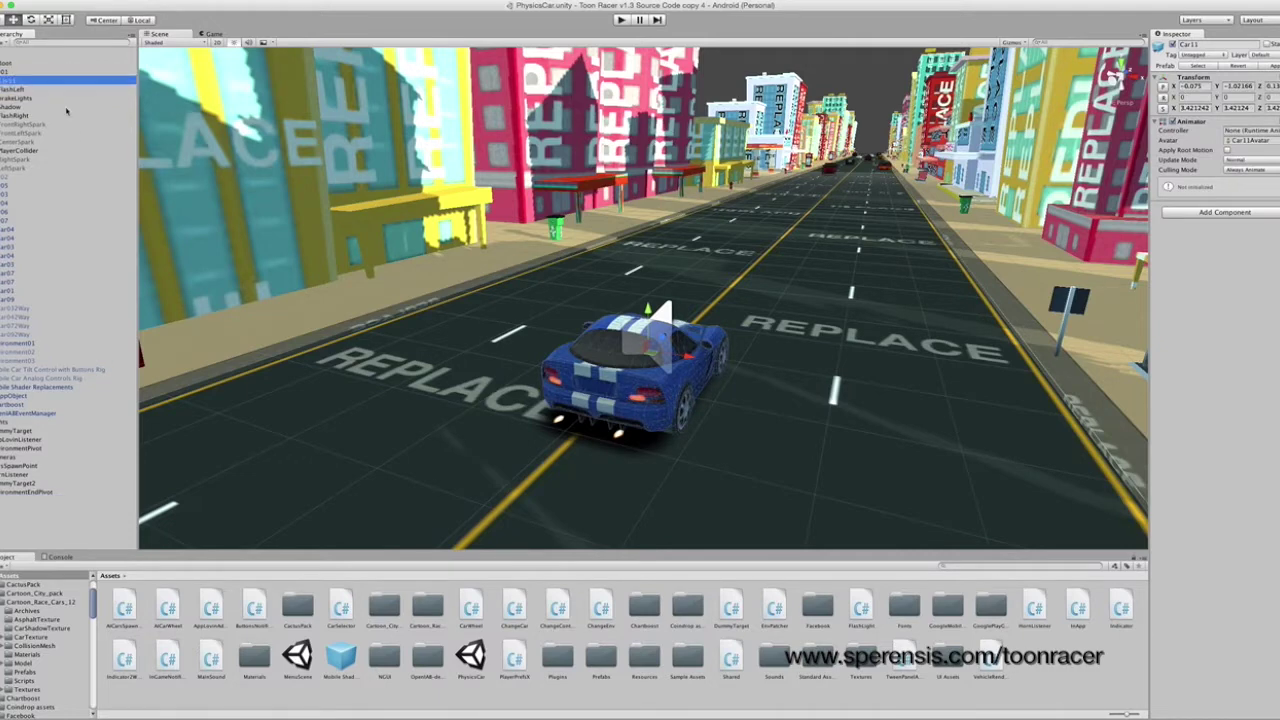
# Step: Resize the brakeLights mesh from its corners so the glowing lights fit over Car11's tail lights
pyautogui.click(30, 98)
pyautogui.click(19, 91)
pyautogui.click(22, 107)
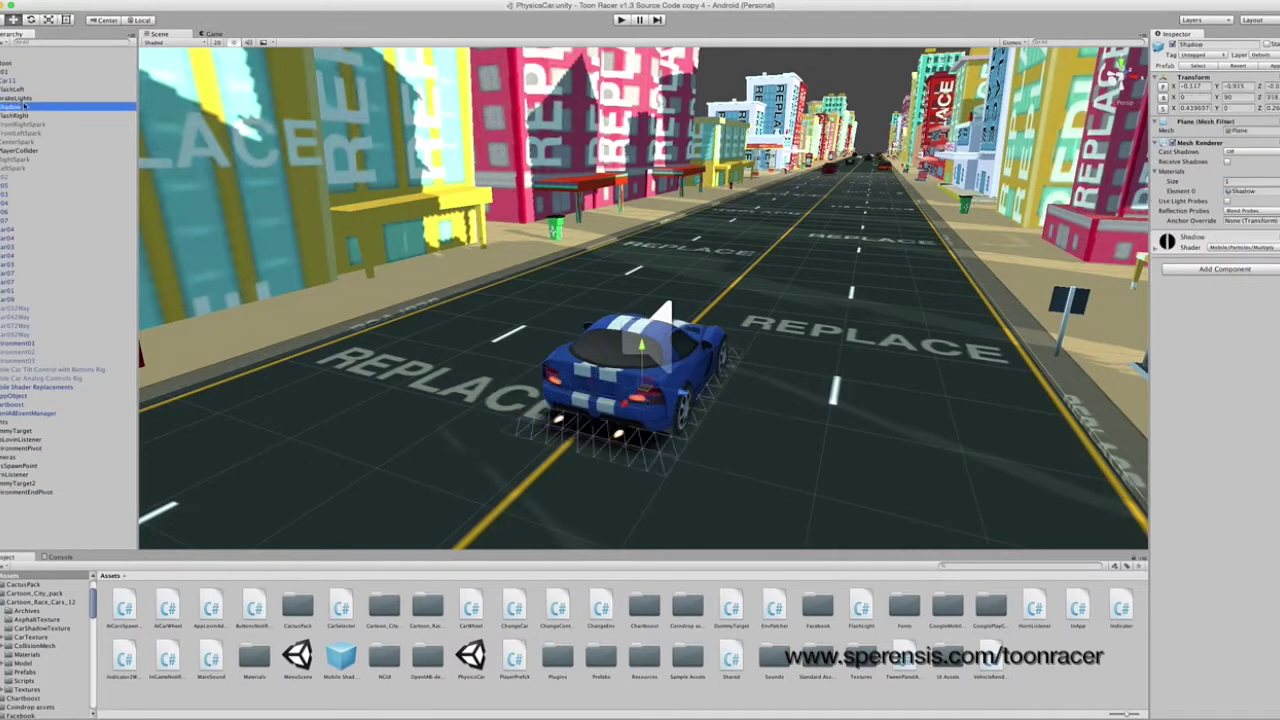
pyautogui.click(31, 98)
pyautogui.doubleClick(31, 97)
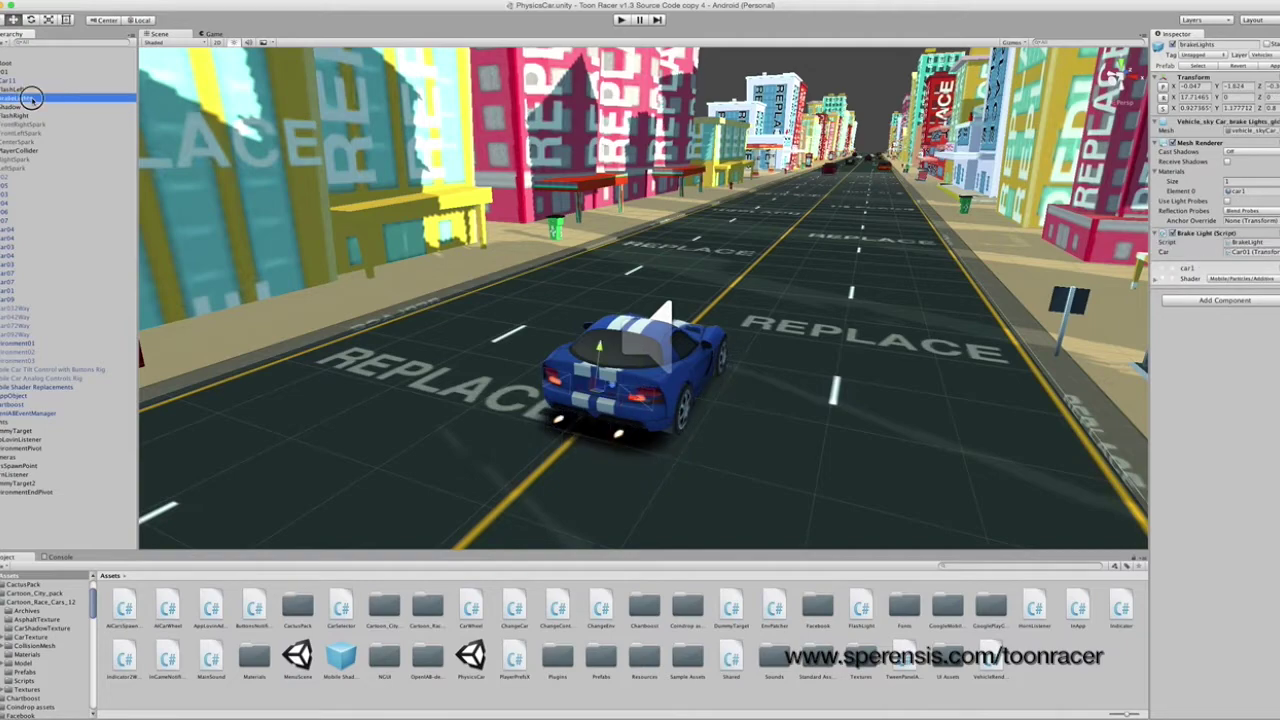
pyautogui.keyDown('alt'); pyautogui.moveTo(683, 357); pyautogui.dragTo(728, 350); pyautogui.keyUp('alt')
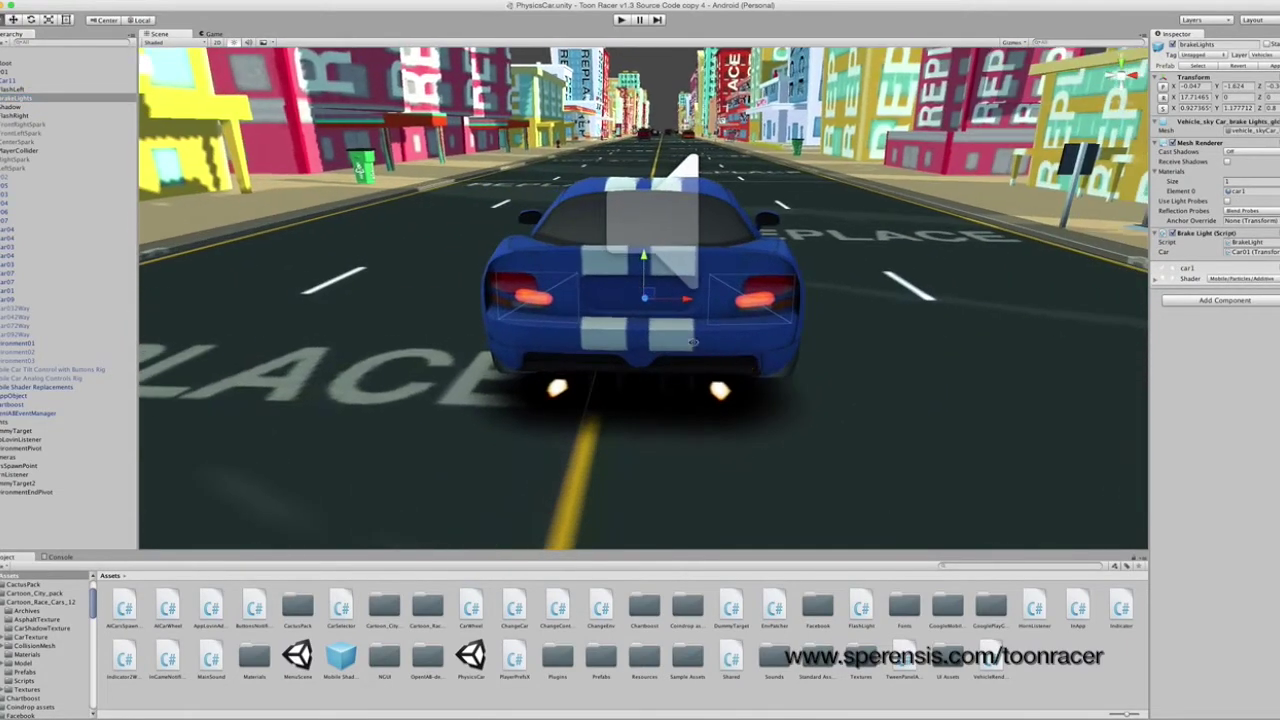
pyautogui.click(67, 20)
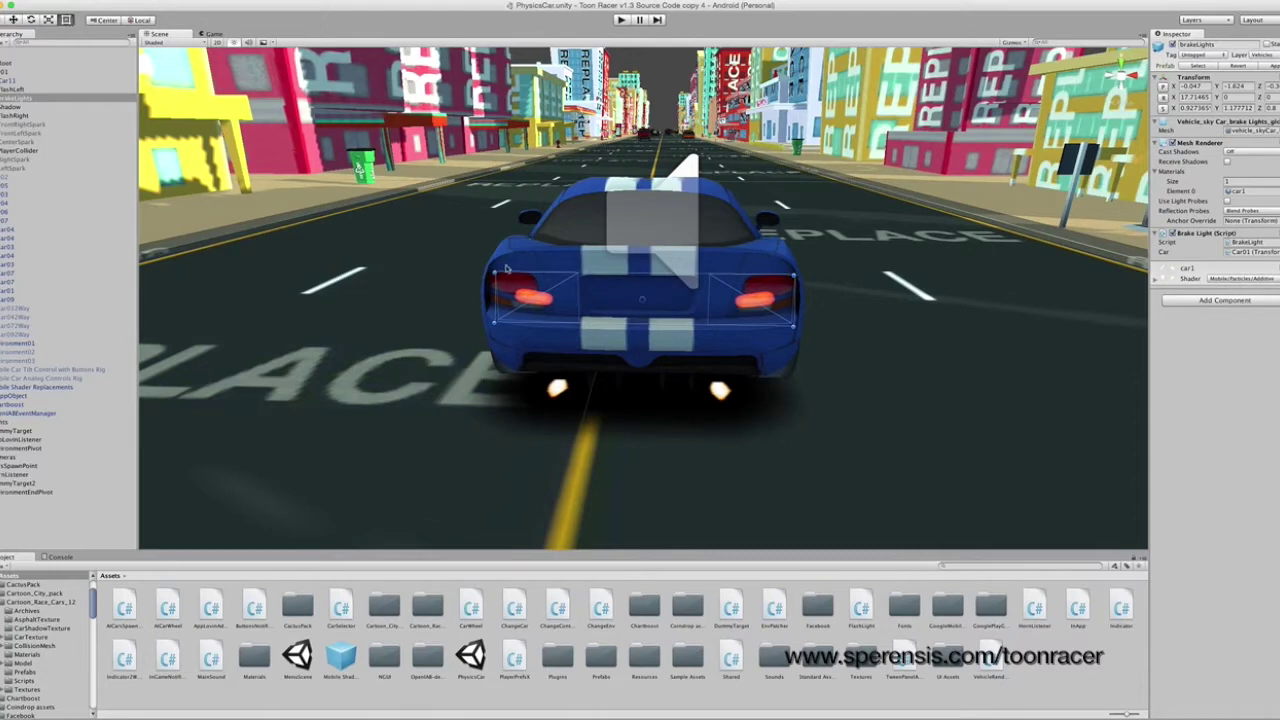
pyautogui.moveTo(493, 269); pyautogui.dragTo(465, 238)
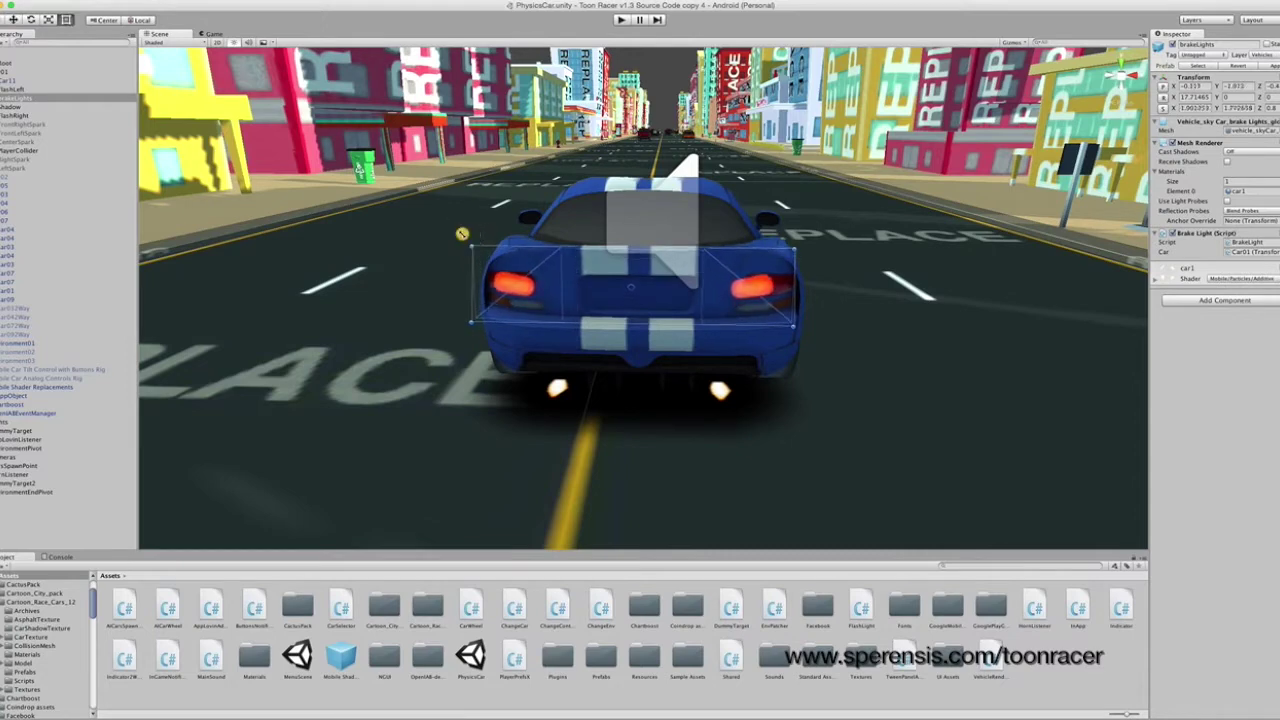
pyautogui.moveTo(796, 249); pyautogui.dragTo(817, 248)
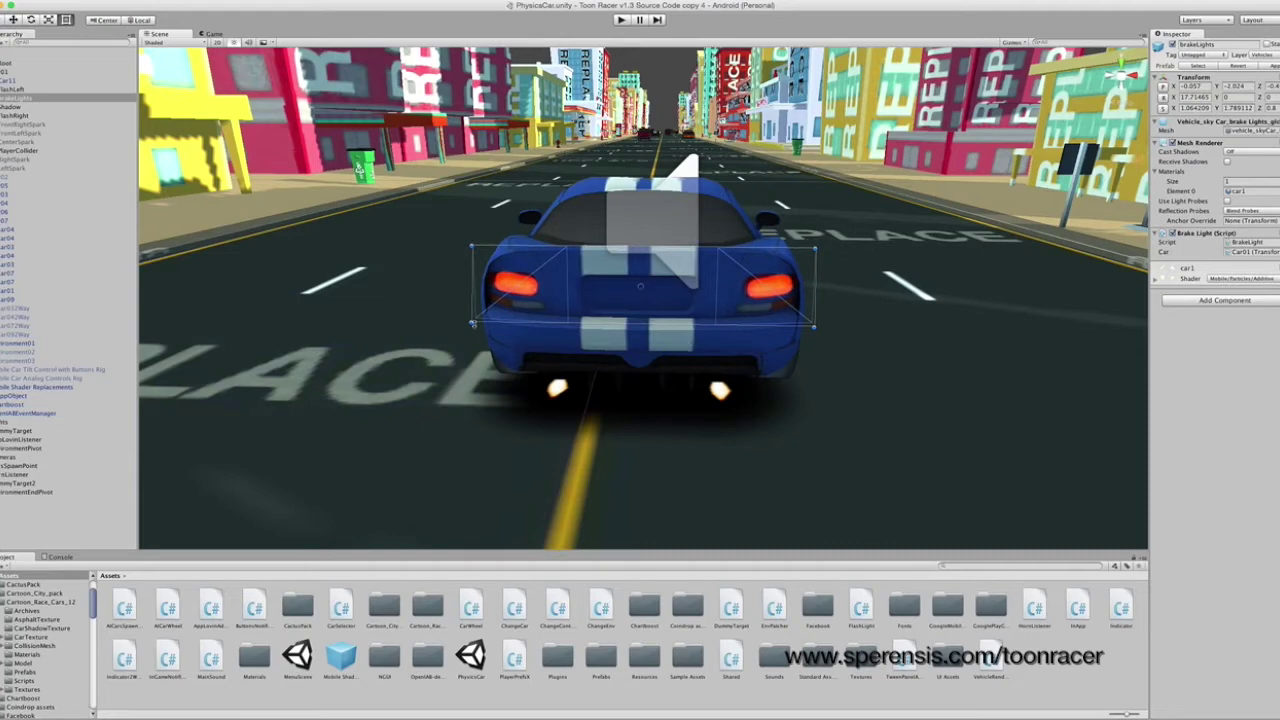
pyautogui.moveTo(472, 323); pyautogui.dragTo(472, 327)
pyautogui.moveTo(473, 247); pyautogui.dragTo(469, 243)
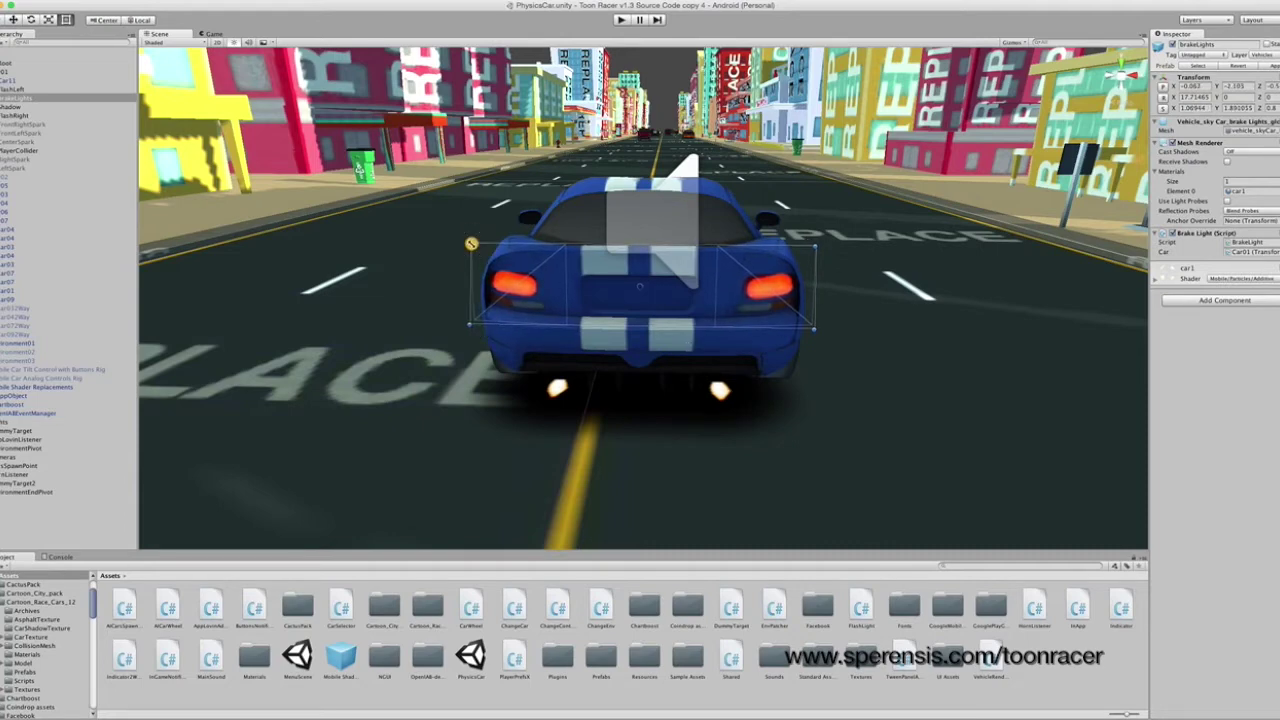
# Step: Select the FlashLeft and FlashRight exhaust flames together and adjust their height beneath Car11's rear bumper
pyautogui.click(22, 91)
pyautogui.press('f')
pyautogui.scroll(-10, 594, 346)
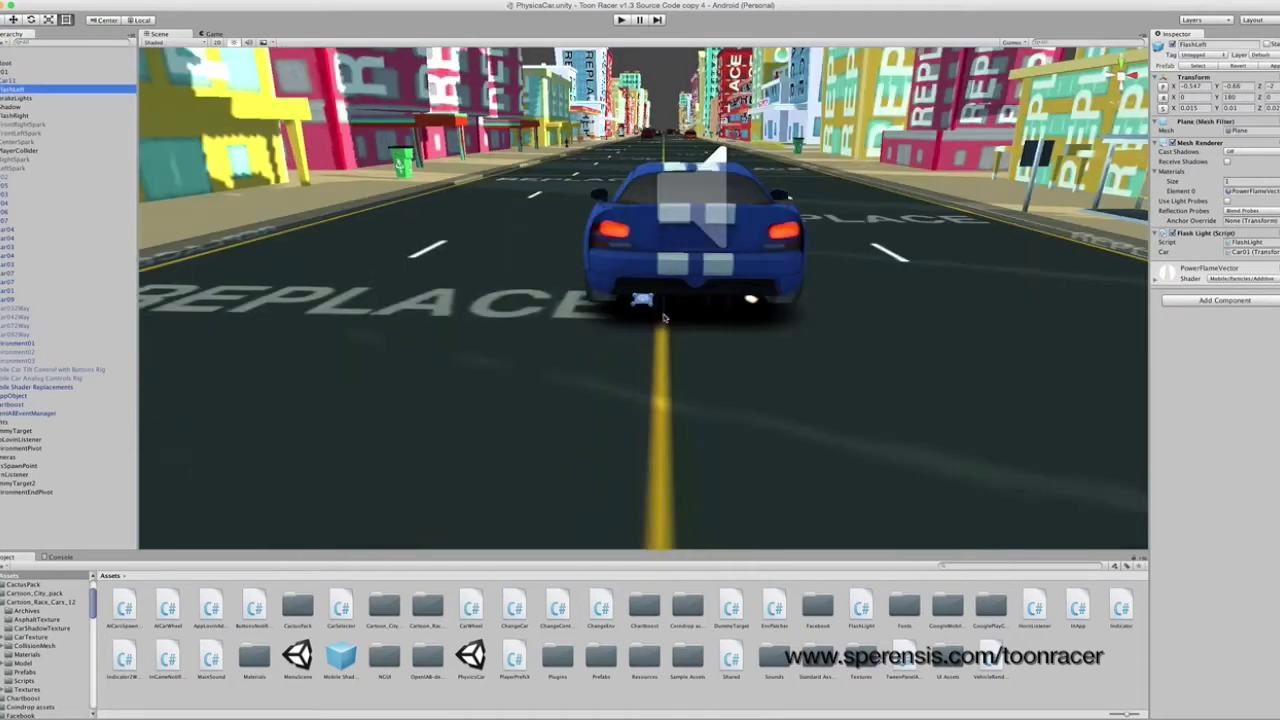
pyautogui.keyDown('shift'); pyautogui.click(750, 300); pyautogui.keyUp('shift')
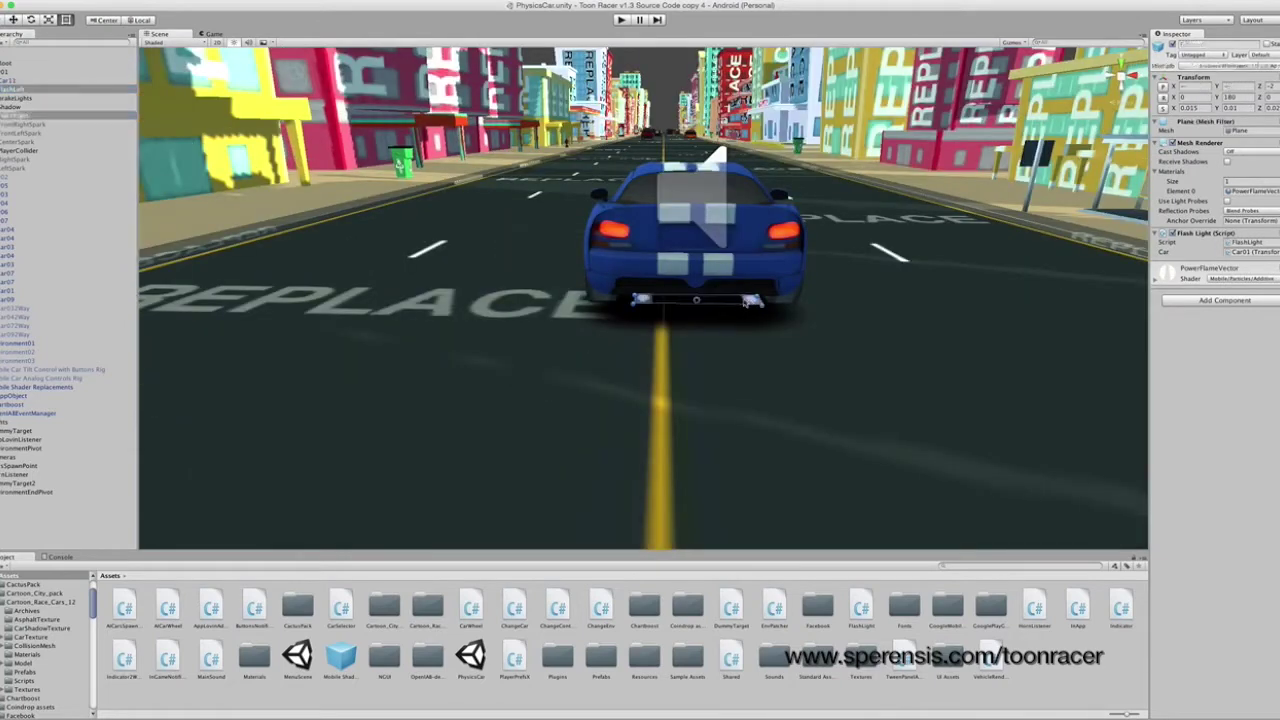
pyautogui.click(13, 19)
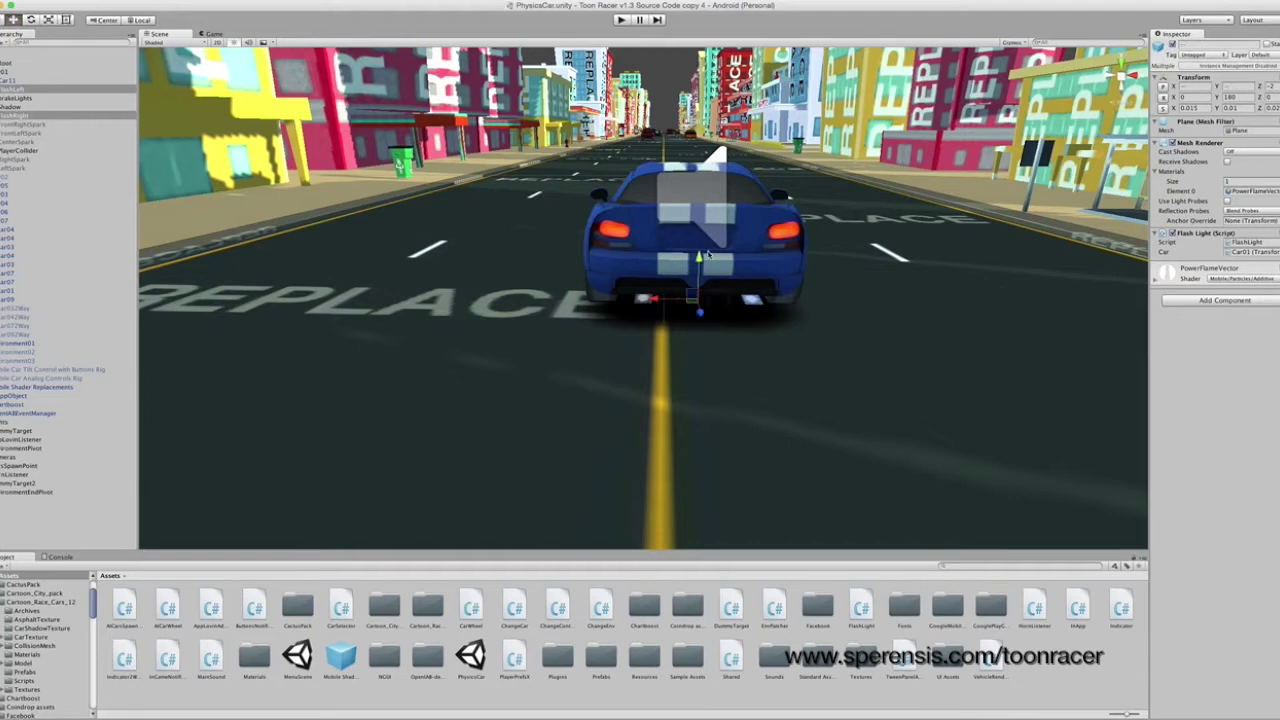
pyautogui.moveTo(698, 258); pyautogui.dragTo(980, 289)
# Step: Adjust the FlashLeft and FlashRight flames along the car's length so they sit at Car11's tail
pyautogui.click(665, 97)
pyautogui.click(648, 287)
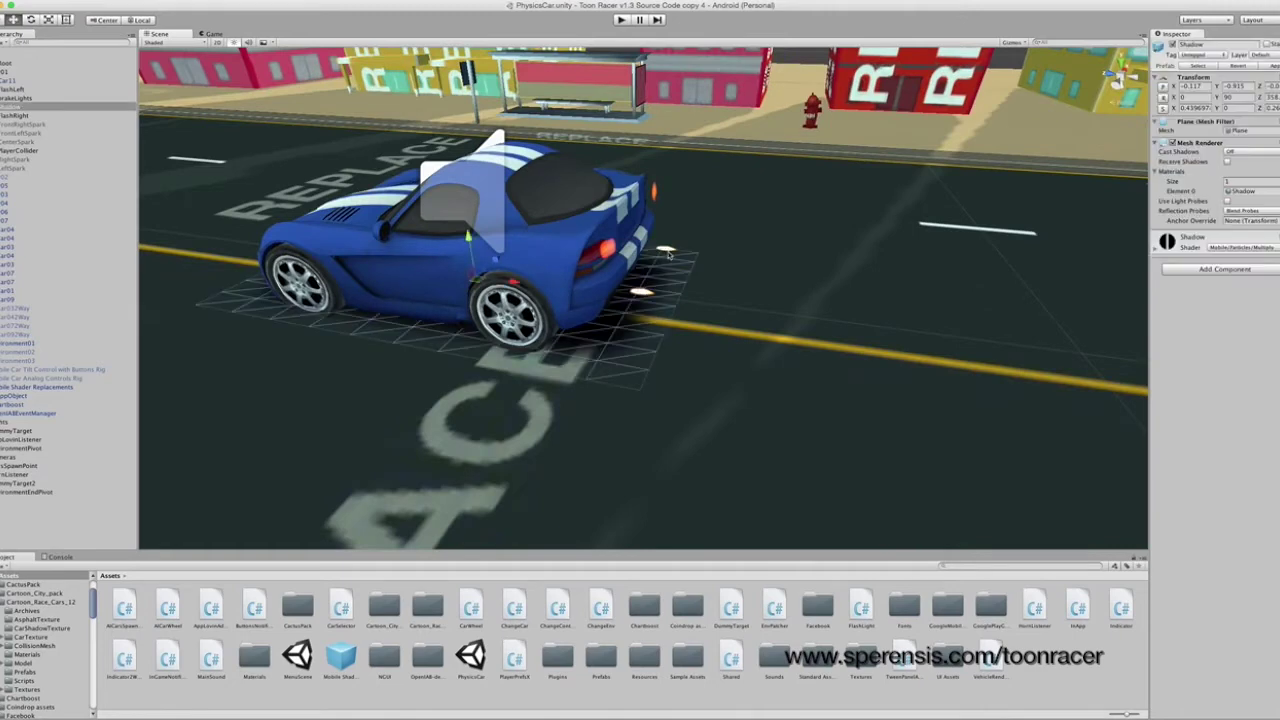
pyautogui.click(648, 271)
pyautogui.click(641, 288)
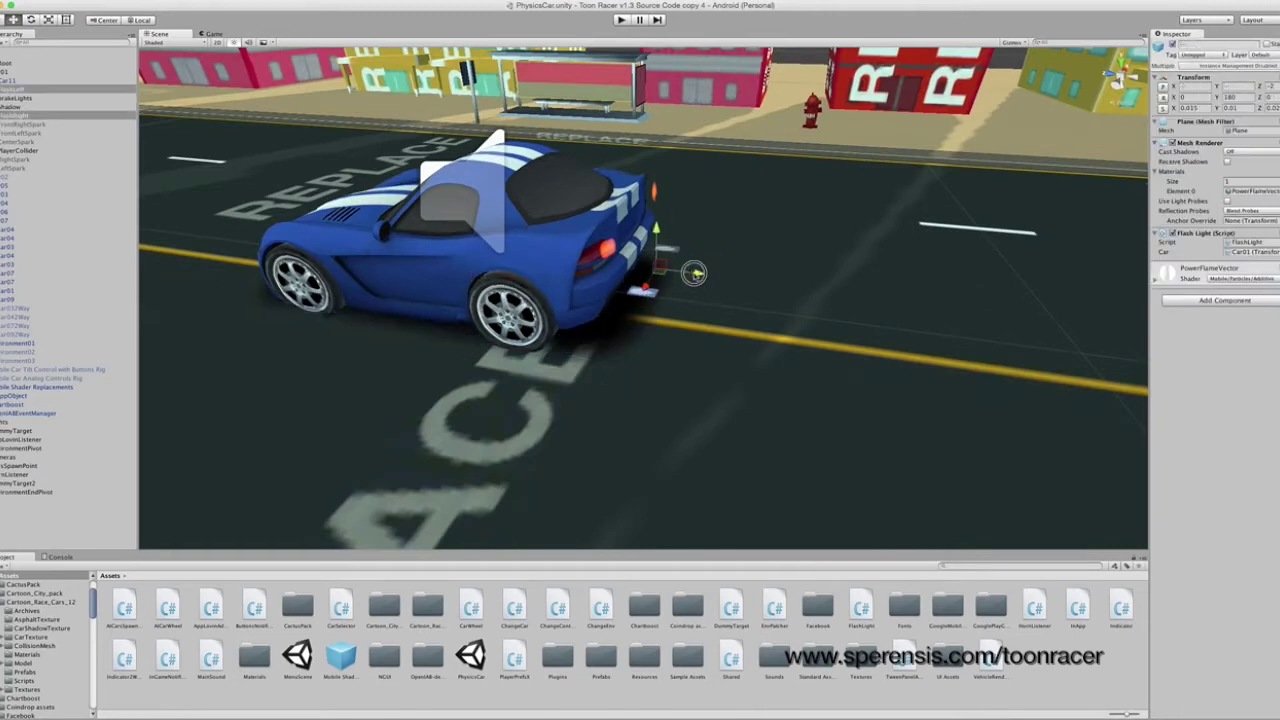
pyautogui.click(730, 242)
pyautogui.keyDown('alt'); pyautogui.moveTo(671, 249); pyautogui.dragTo(620, 251); pyautogui.keyUp('alt')
pyautogui.scroll(-3, 738, 258)
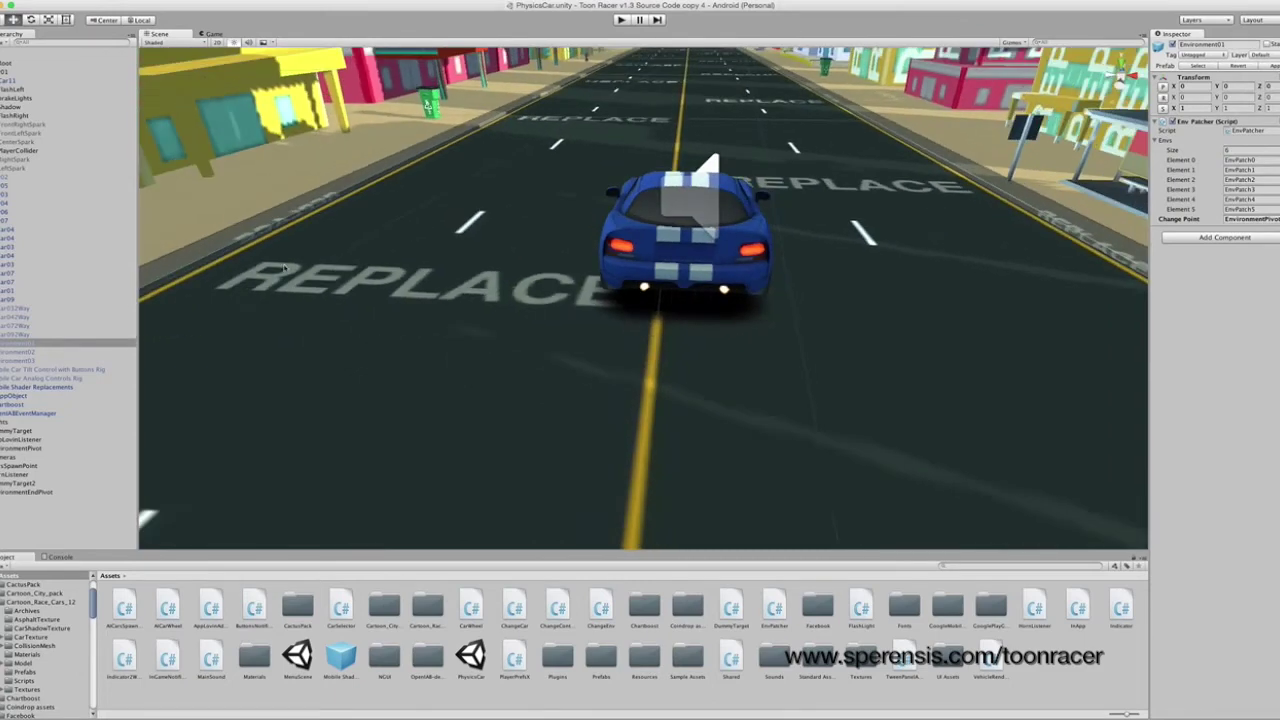
# Step: Reposition the Shadow plane under Car11 at about X -0.148 and Y -0.908
pyautogui.doubleClick(22, 108)
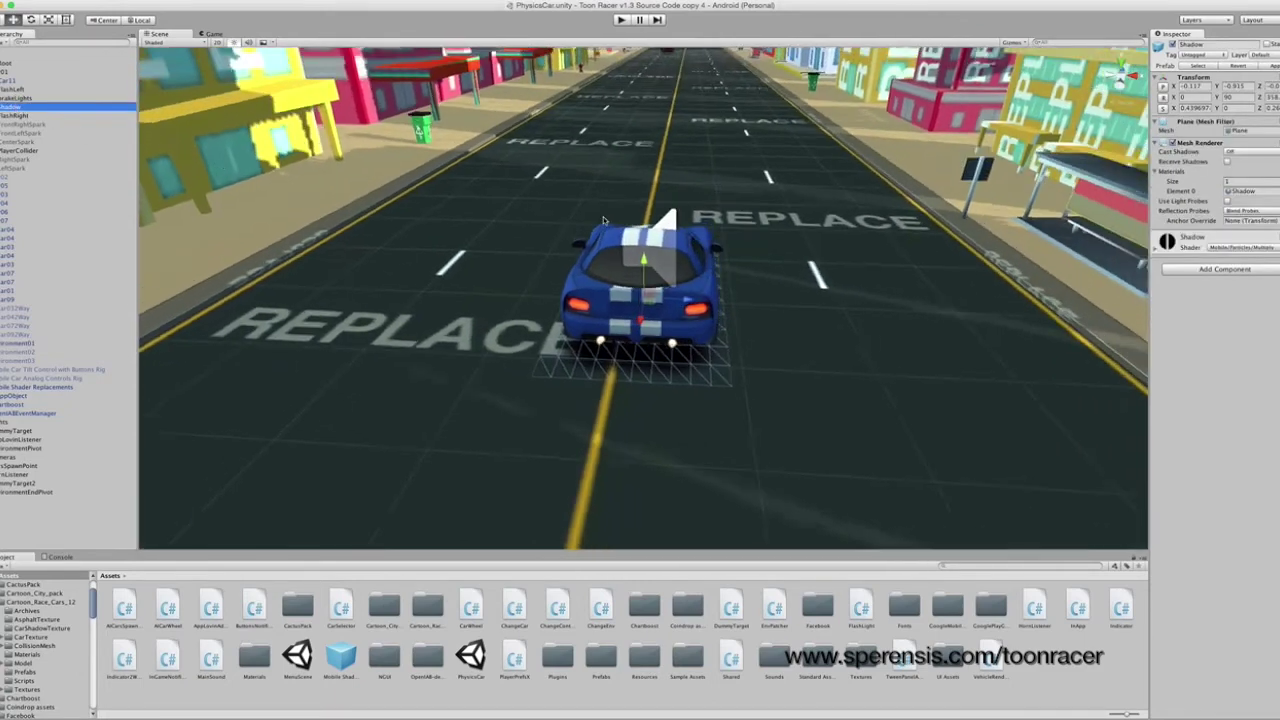
pyautogui.scroll(-3, 680, 340)
pyautogui.scroll(5, 680, 340)
pyautogui.keyDown('alt'); pyautogui.moveTo(679, 341); pyautogui.dragTo(639, 264); pyautogui.keyUp('alt')
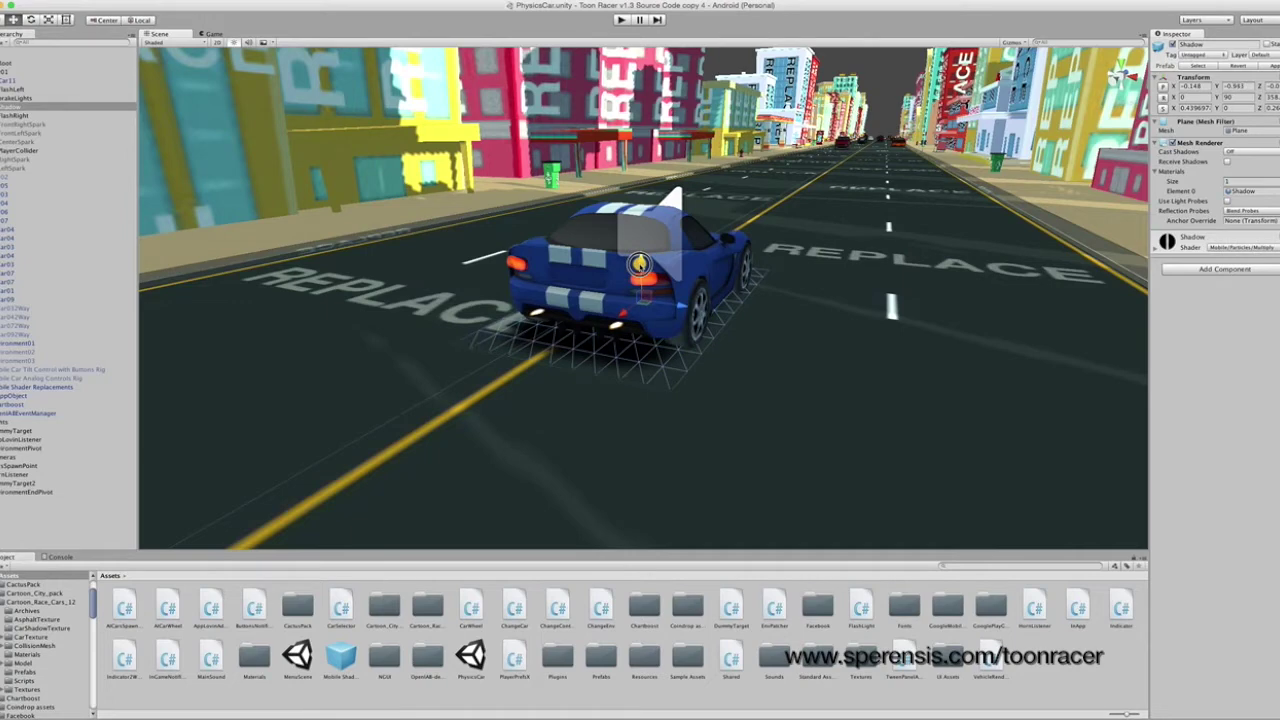
pyautogui.moveTo(638, 263); pyautogui.dragTo(637, 258)
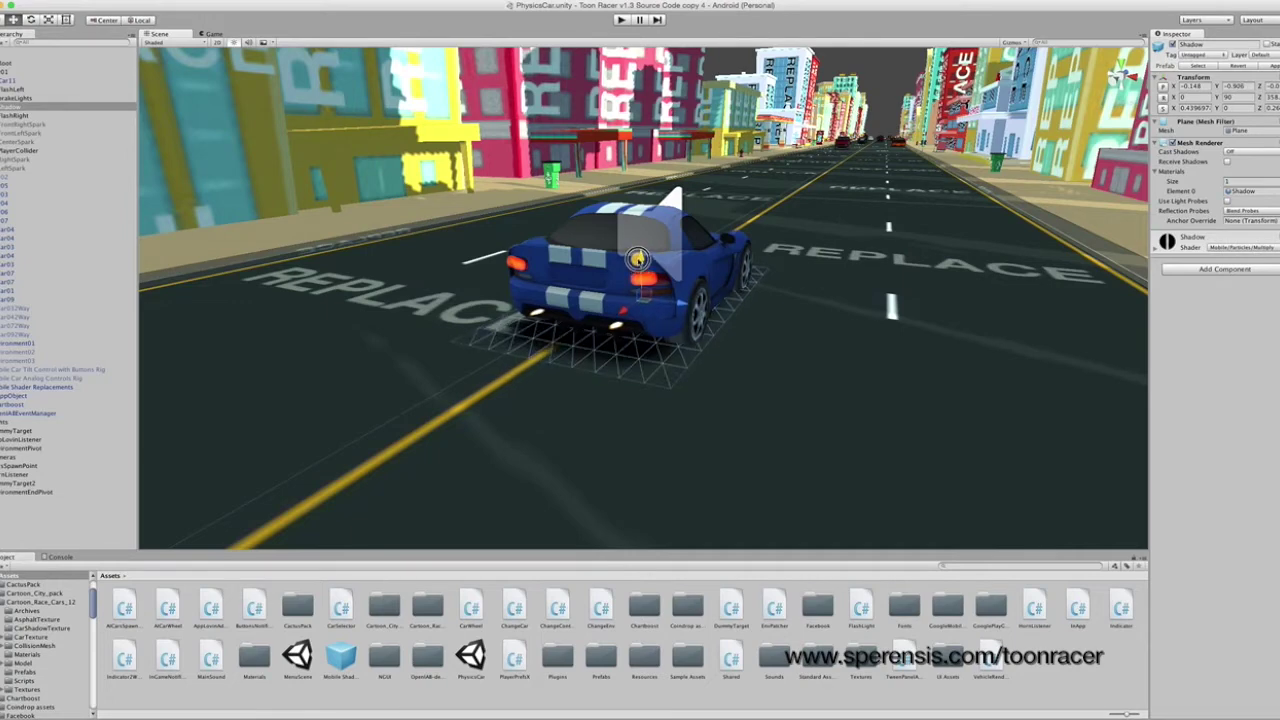
# Step: Examine where the FrontRightSpark particle system sits beside Car11's front right wheel
pyautogui.doubleClick(29, 117)
pyautogui.doubleClick(25, 123)
pyautogui.scroll(5, 592, 283)
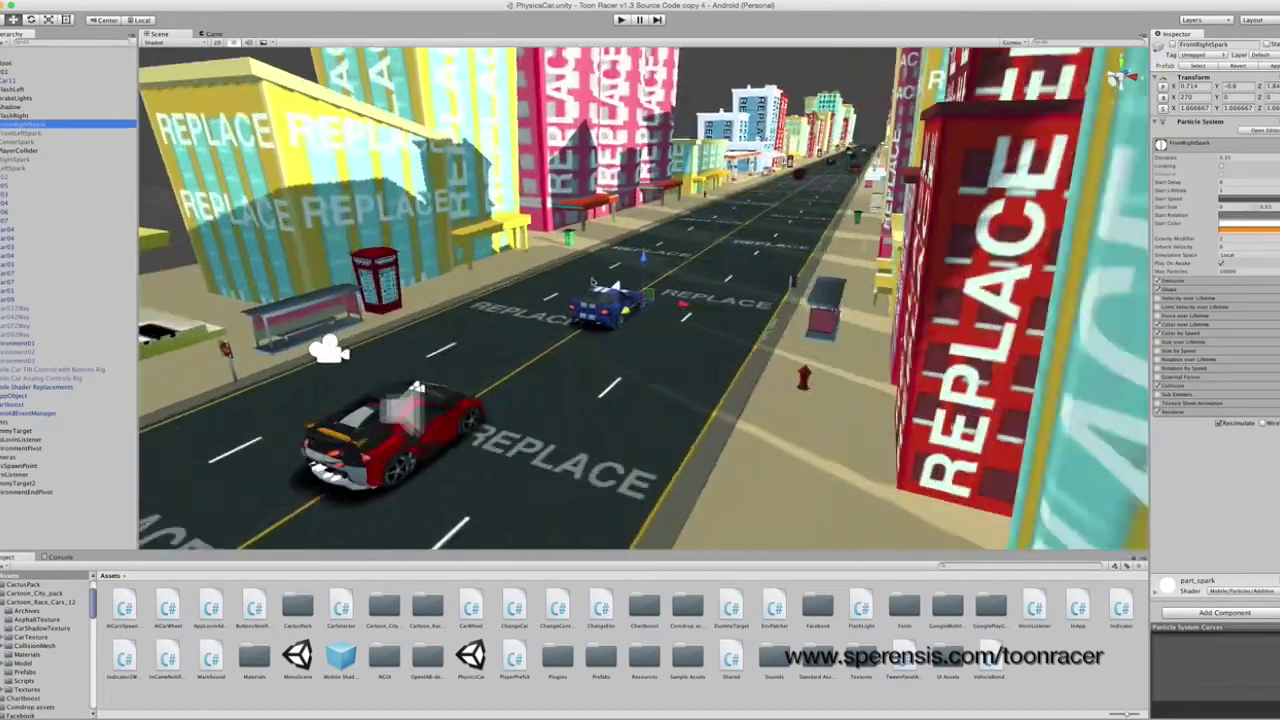
pyautogui.scroll(10, 593, 282)
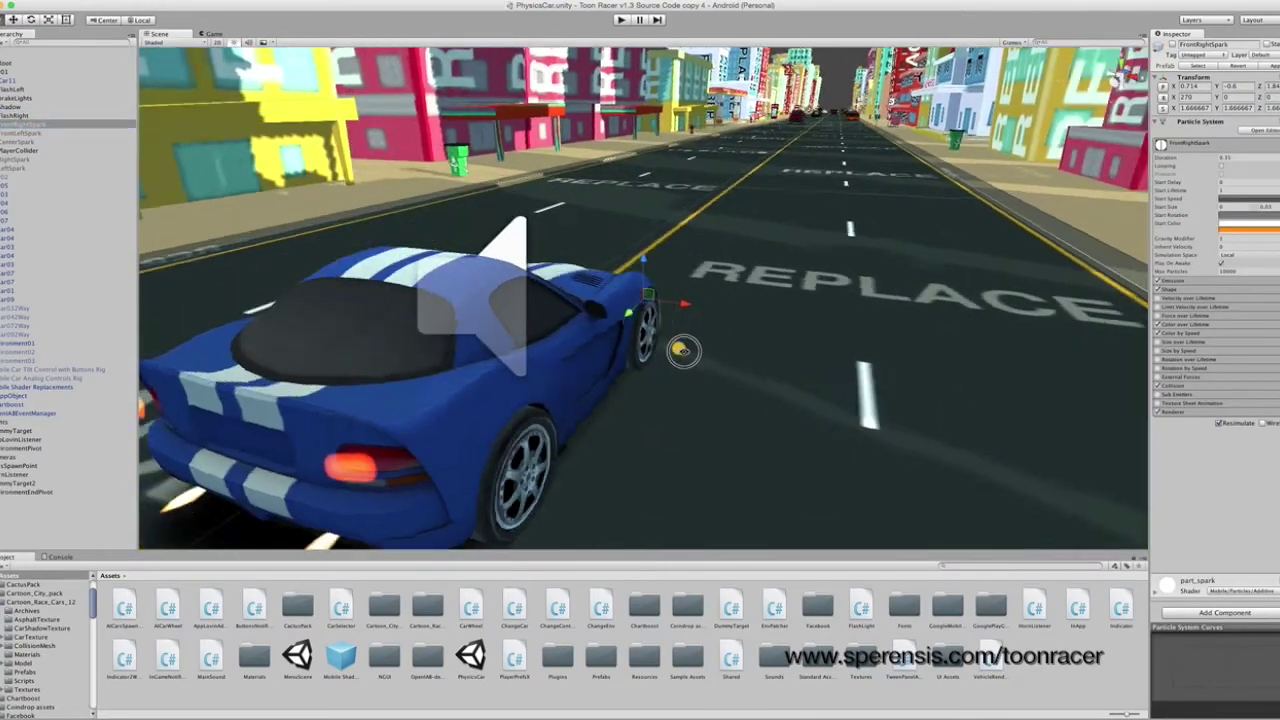
pyautogui.keyDown('alt'); pyautogui.moveTo(683, 350); pyautogui.dragTo(410, 361); pyautogui.keyUp('alt')
# Step: Move FrontLeftSpark to about Z 1.84 at Car11's front left corner and check CenterSpark's placement at the nose
pyautogui.doubleClick(30, 133)
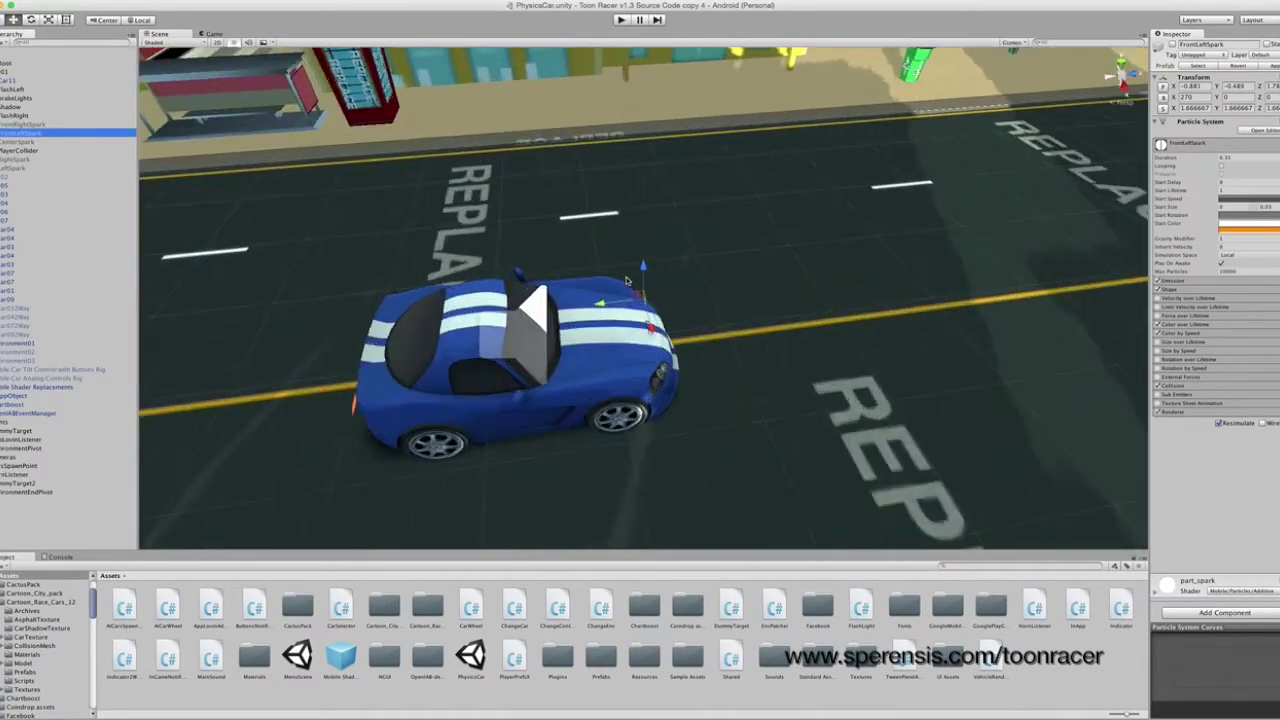
pyautogui.keyDown('alt'); pyautogui.moveTo(628, 281); pyautogui.dragTo(608, 265); pyautogui.keyUp('alt')
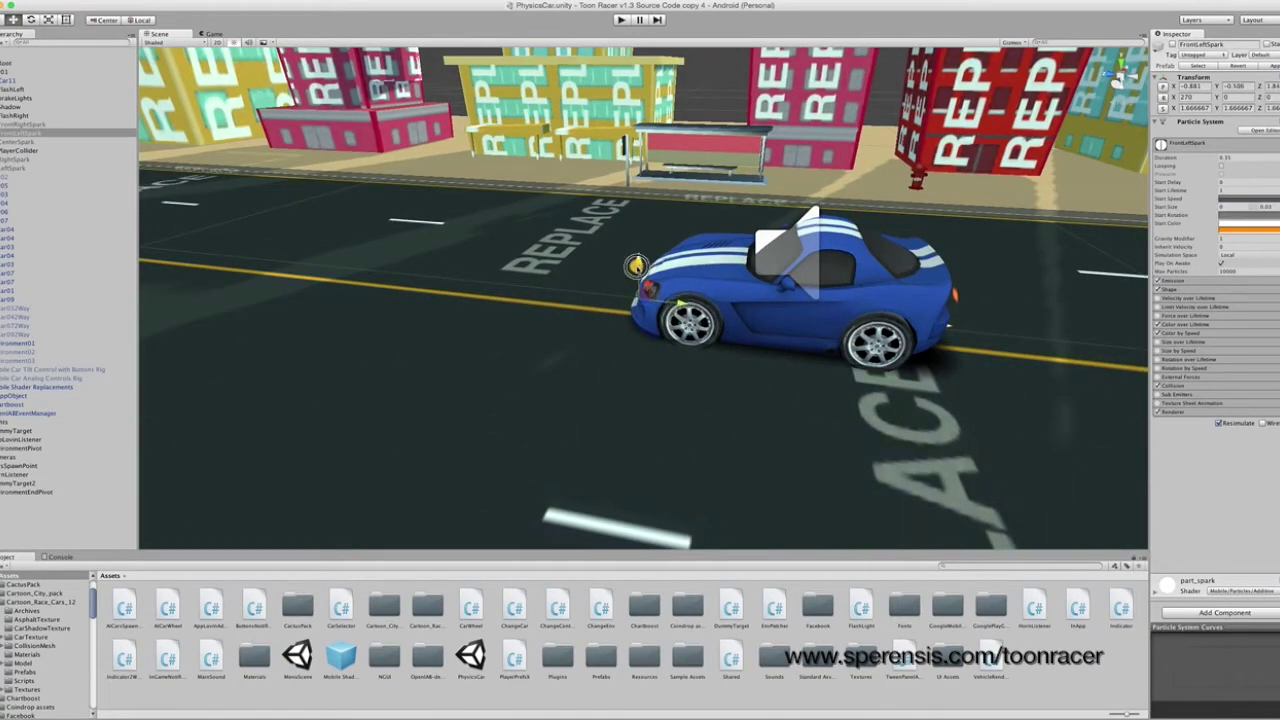
pyautogui.doubleClick(32, 143)
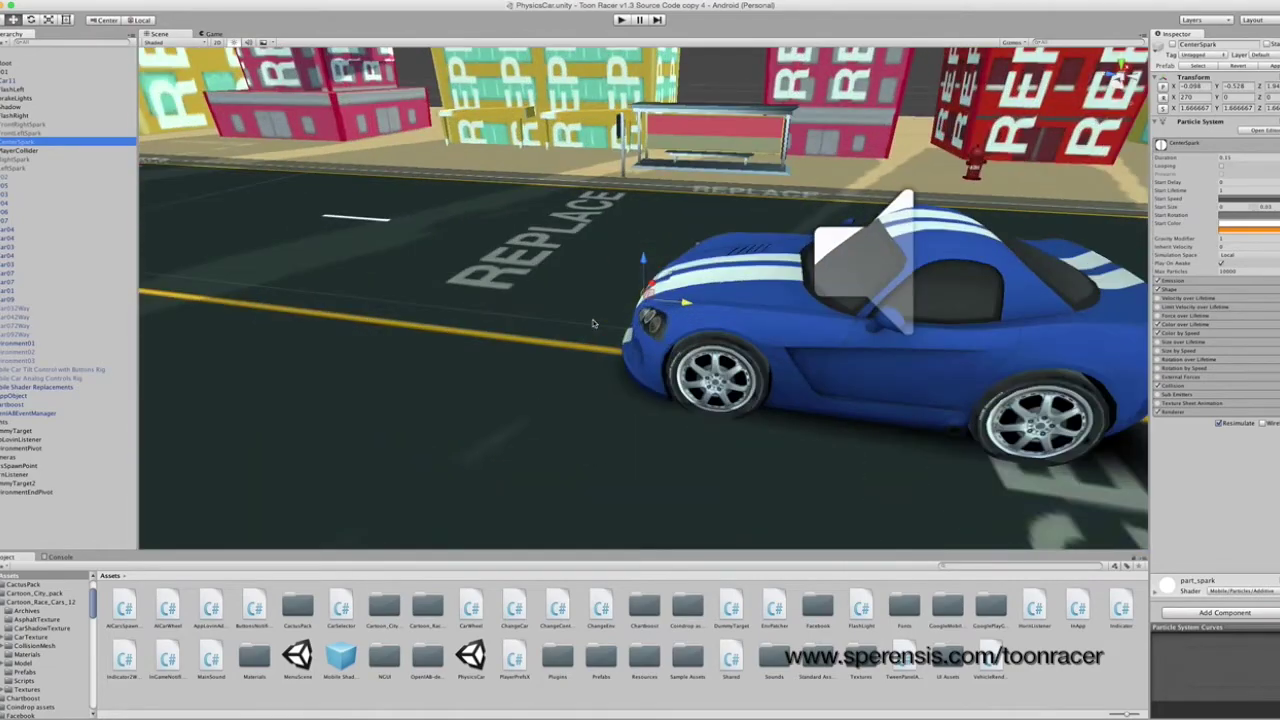
pyautogui.keyDown('alt'); pyautogui.moveTo(594, 323); pyautogui.dragTo(637, 331); pyautogui.keyUp('alt')
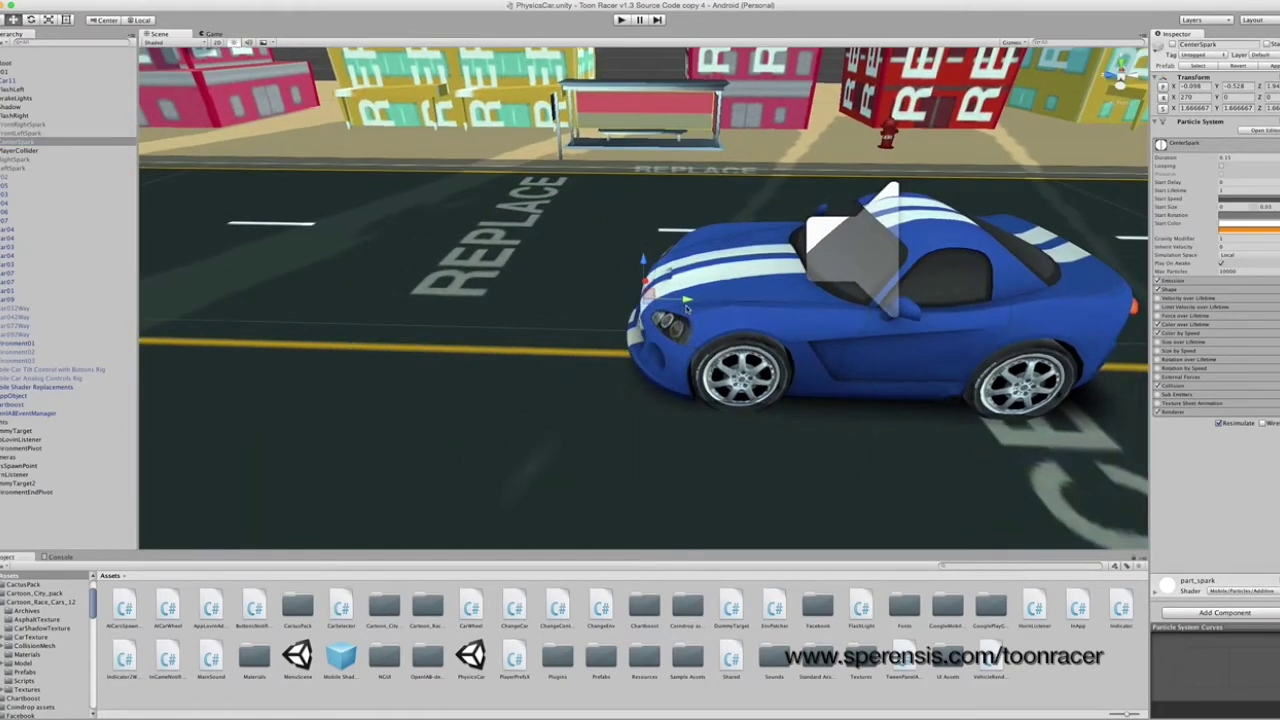
# Step: Check RightSpark's placement beside Car11 and move LeftSpark outward to about X -1.265 on the car's left side
pyautogui.doubleClick(25, 158)
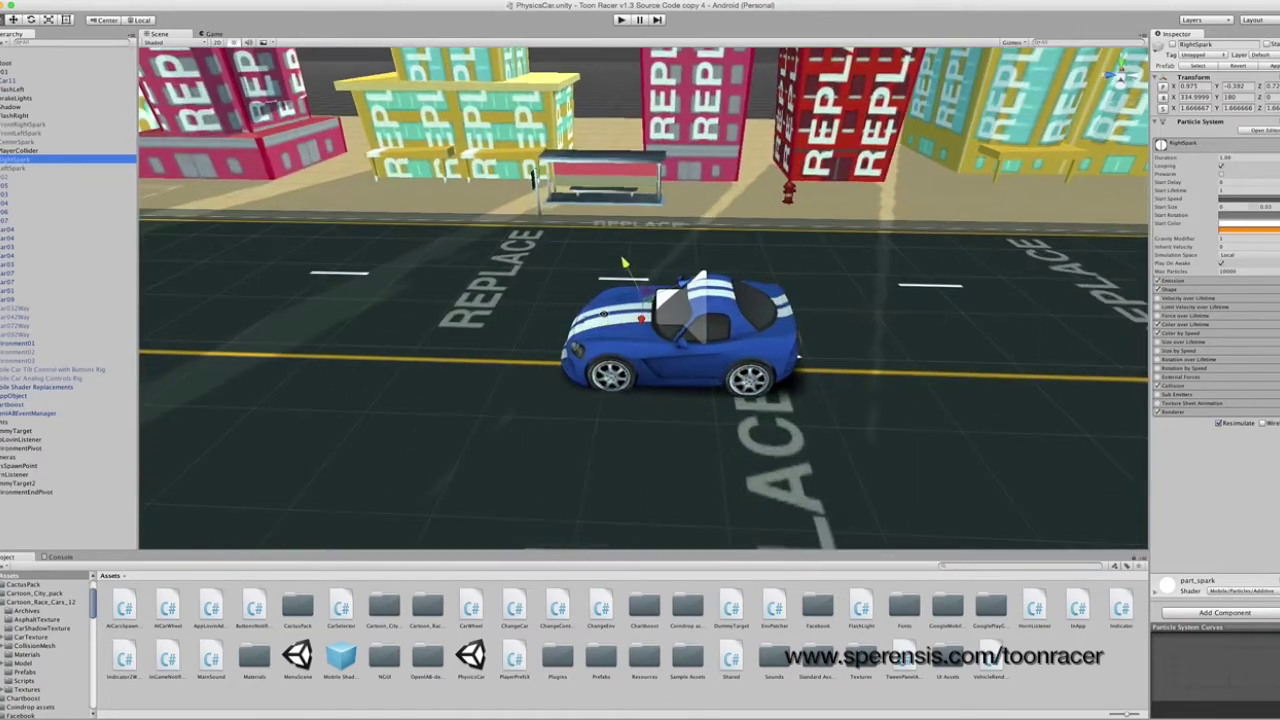
pyautogui.keyDown('alt'); pyautogui.moveTo(604, 314); pyautogui.dragTo(883, 356); pyautogui.keyUp('alt')
pyautogui.keyDown('alt'); pyautogui.moveTo(684, 360); pyautogui.dragTo(879, 355); pyautogui.keyUp('alt')
pyautogui.keyDown('alt'); pyautogui.moveTo(798, 348); pyautogui.dragTo(605, 376); pyautogui.keyUp('alt')
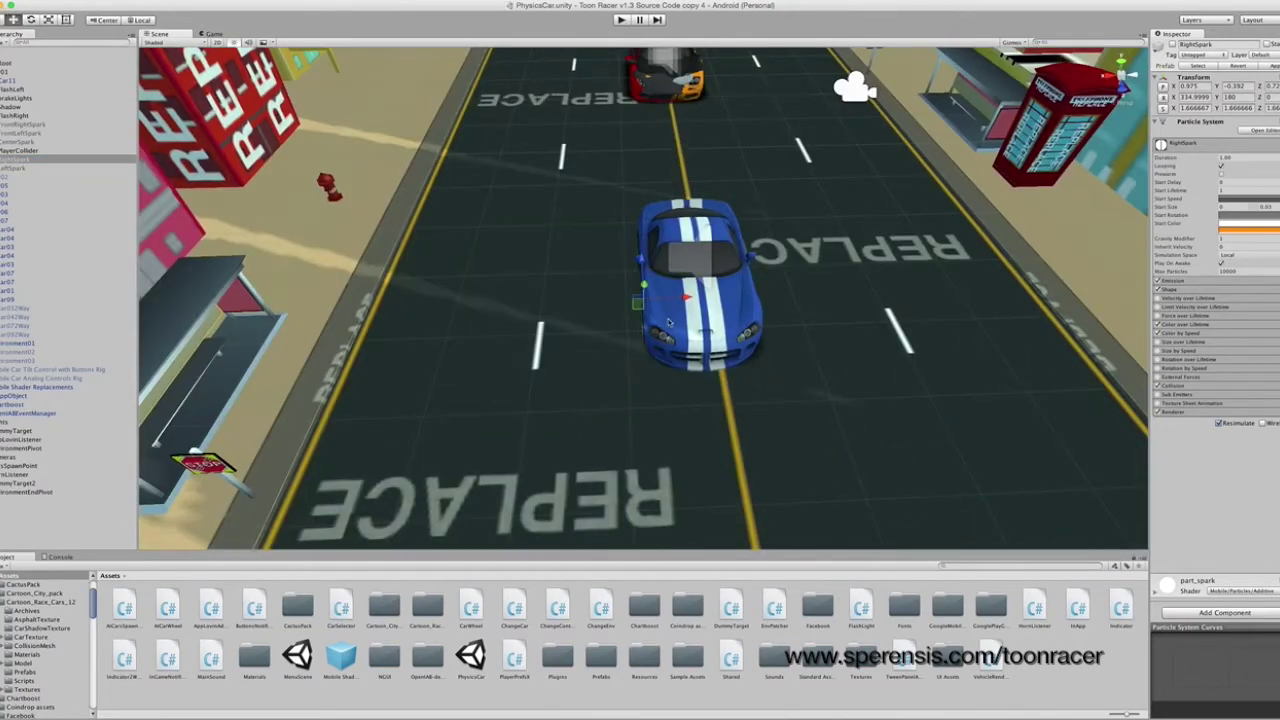
pyautogui.doubleClick(20, 167)
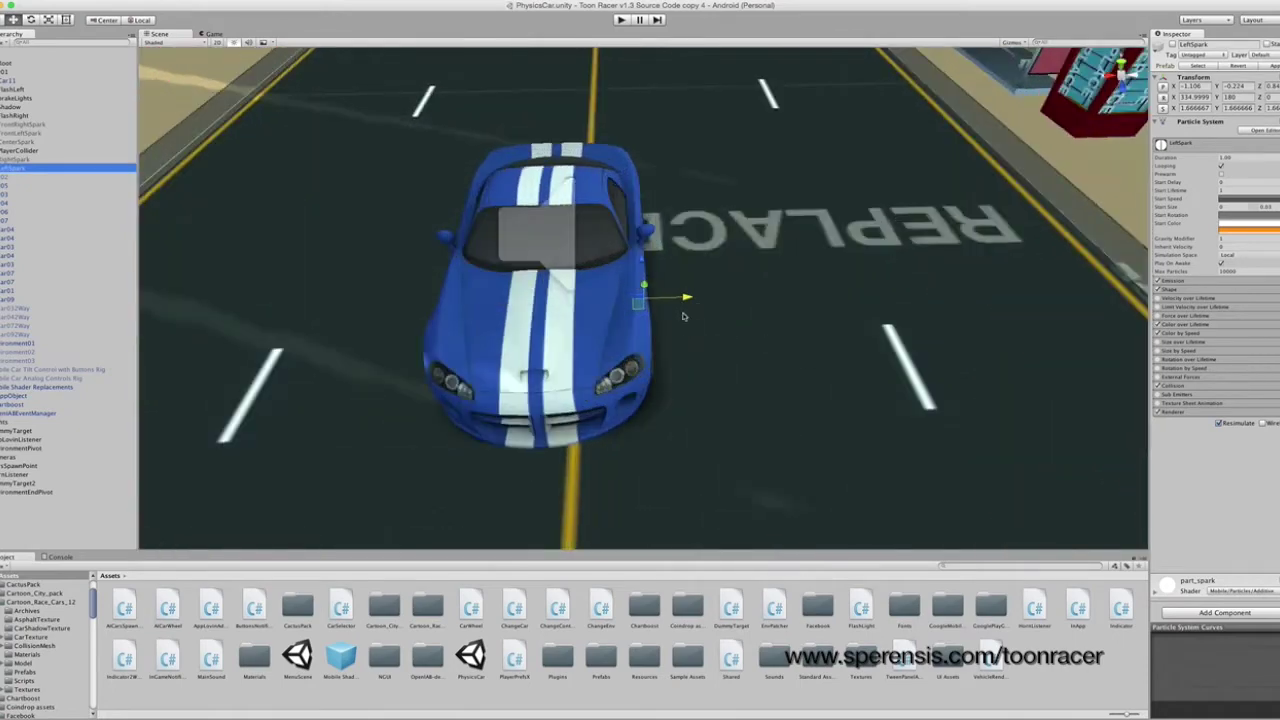
pyautogui.moveTo(697, 298); pyautogui.dragTo(704, 299)
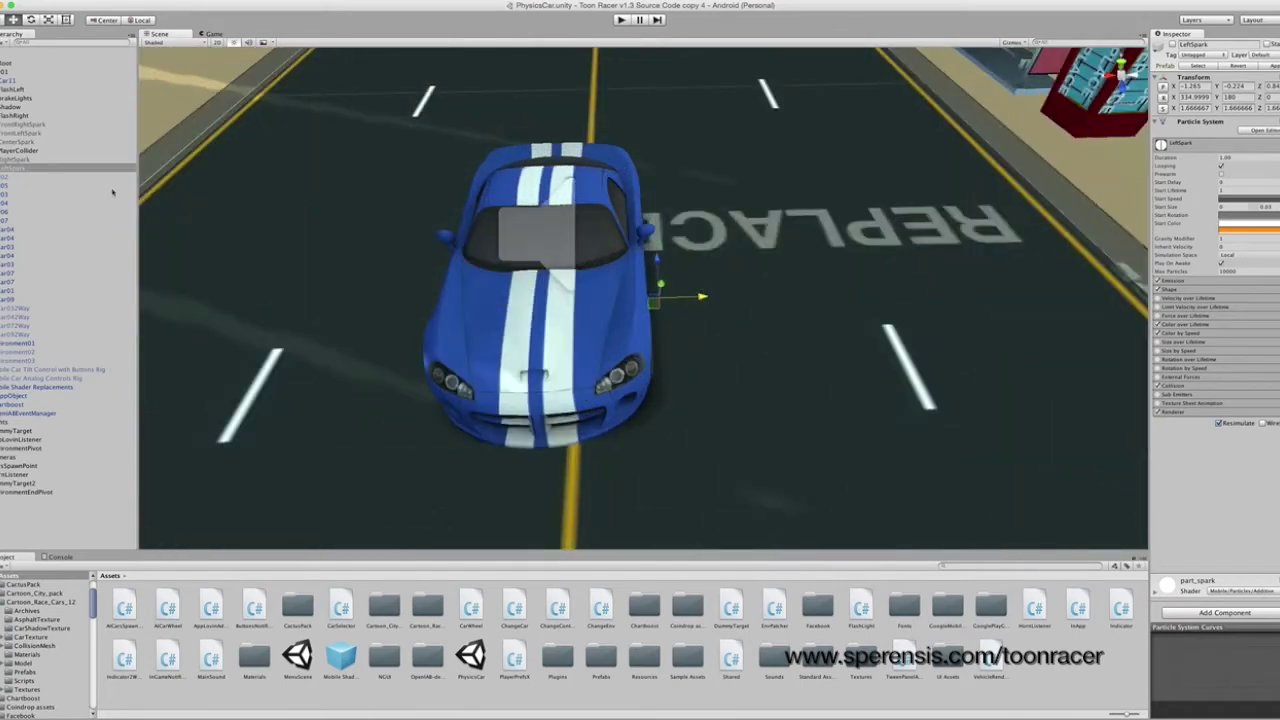
# Step: Scale the PlayerCollider mesh to about 3.78 in X and 3.90 in Z so it encloses Car11
pyautogui.doubleClick(22, 150)
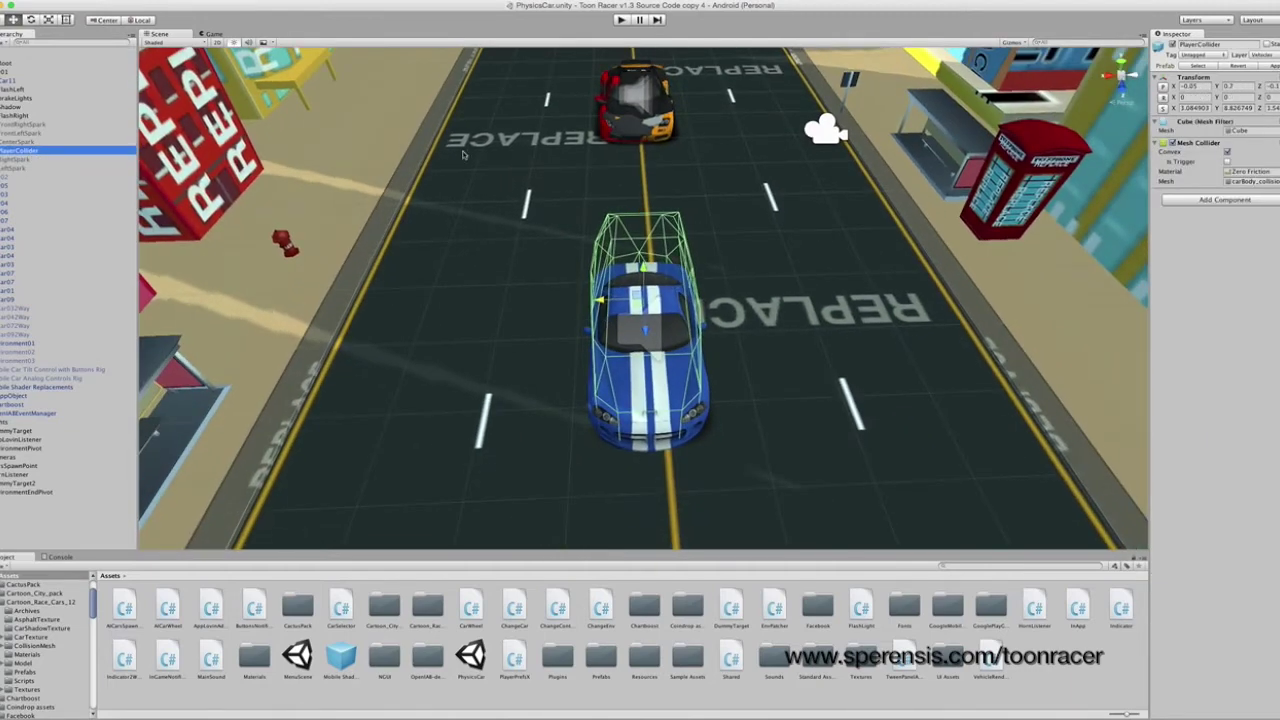
pyautogui.click(49, 19)
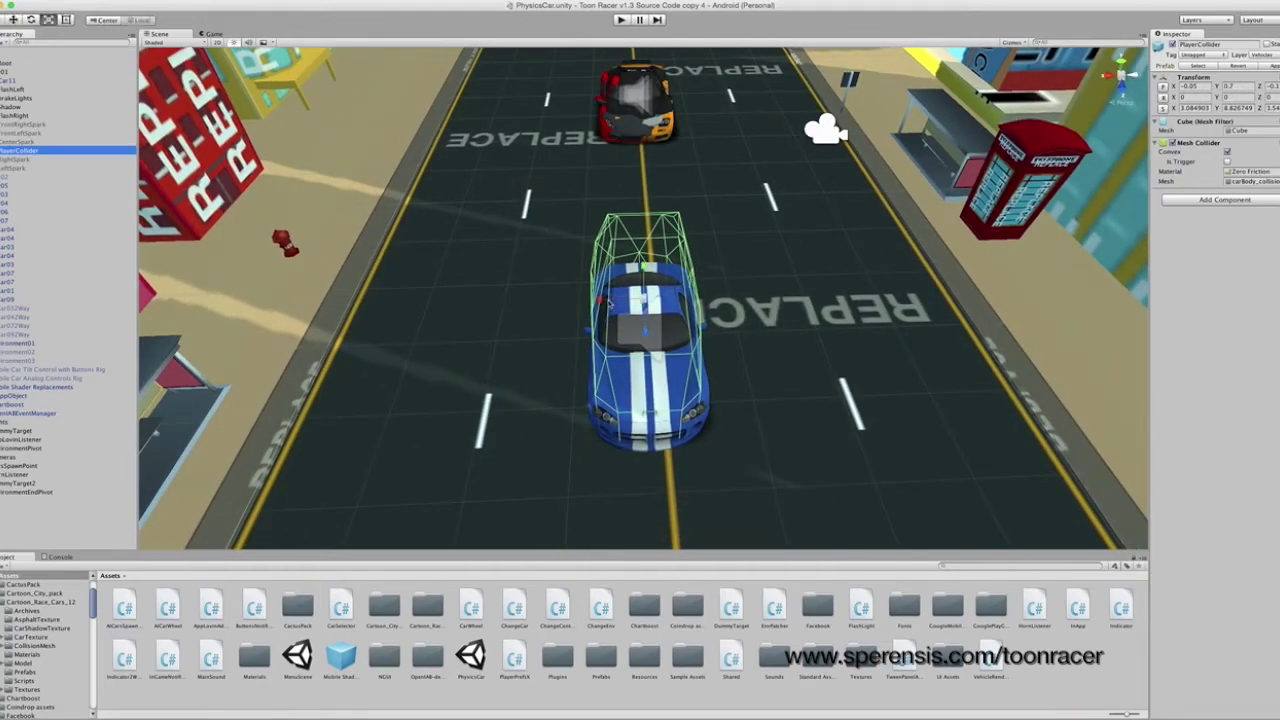
pyautogui.moveTo(601, 300); pyautogui.dragTo(667, 431)
pyautogui.moveTo(606, 319); pyautogui.dragTo(602, 321)
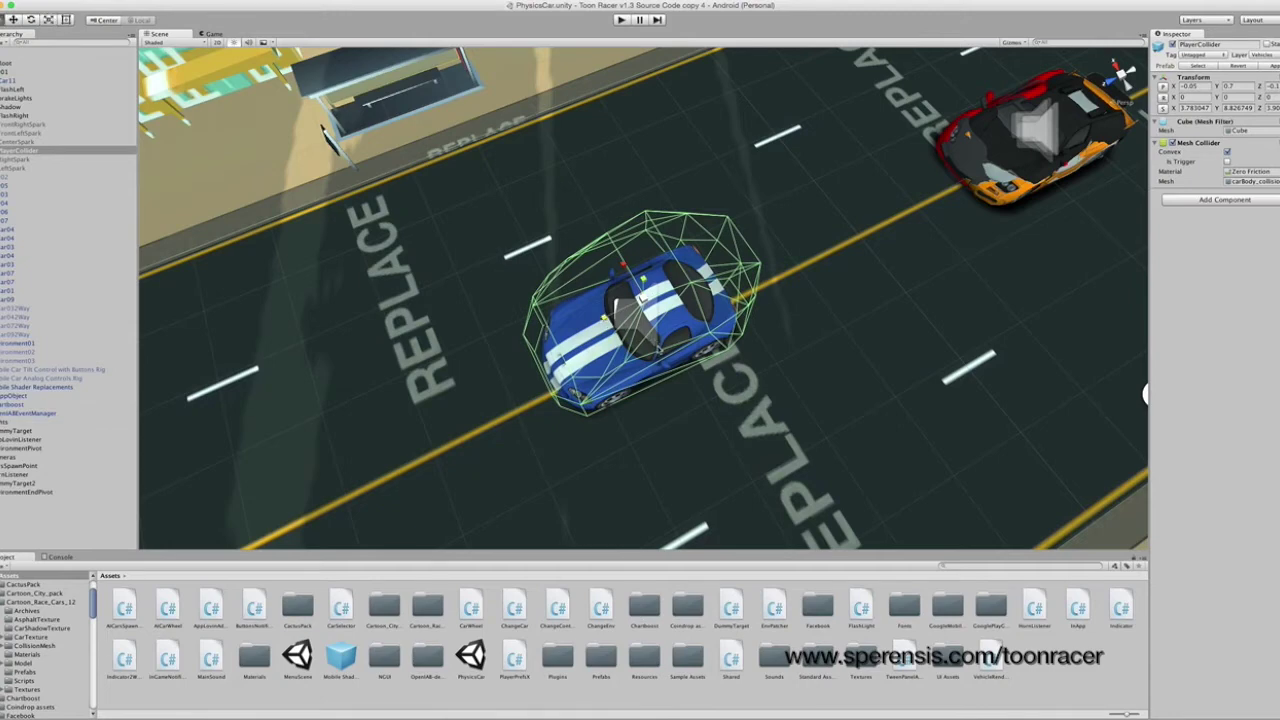
pyautogui.keyDown('alt'); pyautogui.moveTo(652, 338); pyautogui.dragTo(618, 335); pyautogui.keyUp('alt')
pyautogui.keyDown('alt'); pyautogui.moveTo(709, 363); pyautogui.dragTo(575, 340); pyautogui.keyUp('alt')
pyautogui.keyDown('alt'); pyautogui.moveTo(657, 368); pyautogui.dragTo(692, 348); pyautogui.keyUp('alt')
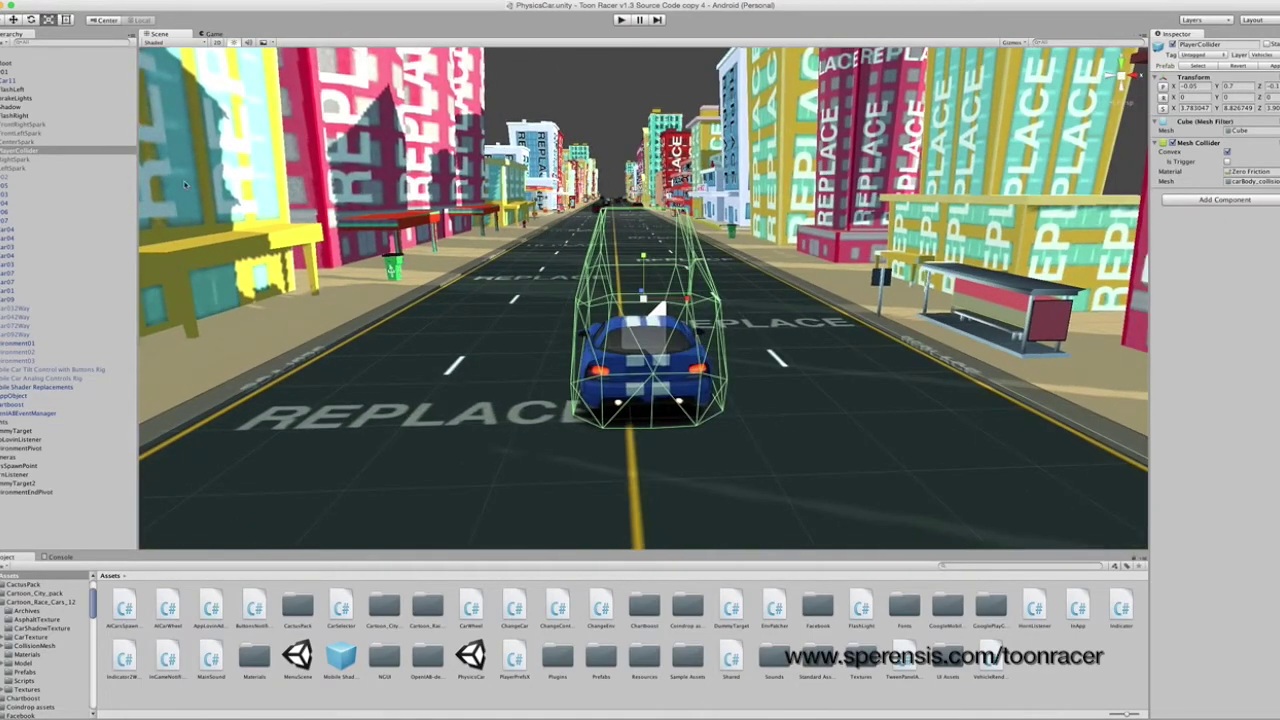
# Step: Add the Car Wheel script to all four of Car11's tires and assign the parent Car01 as the script's Car
pyautogui.click(12, 83)
pyautogui.keyDown('alt'); pyautogui.moveTo(681, 364); pyautogui.dragTo(621, 375); pyautogui.keyUp('alt')
pyautogui.keyDown('alt'); pyautogui.moveTo(716, 379); pyautogui.dragTo(622, 372); pyautogui.keyUp('alt')
pyautogui.scroll(3, 634, 375)
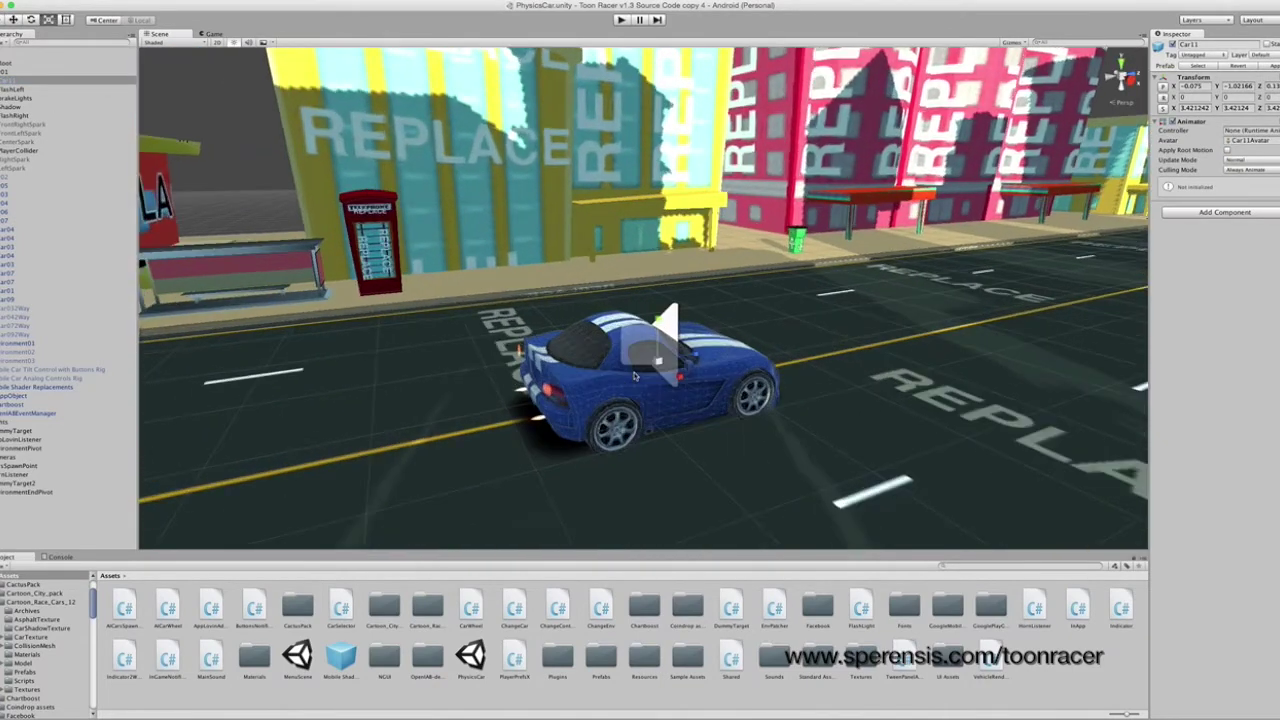
pyautogui.click(628, 406)
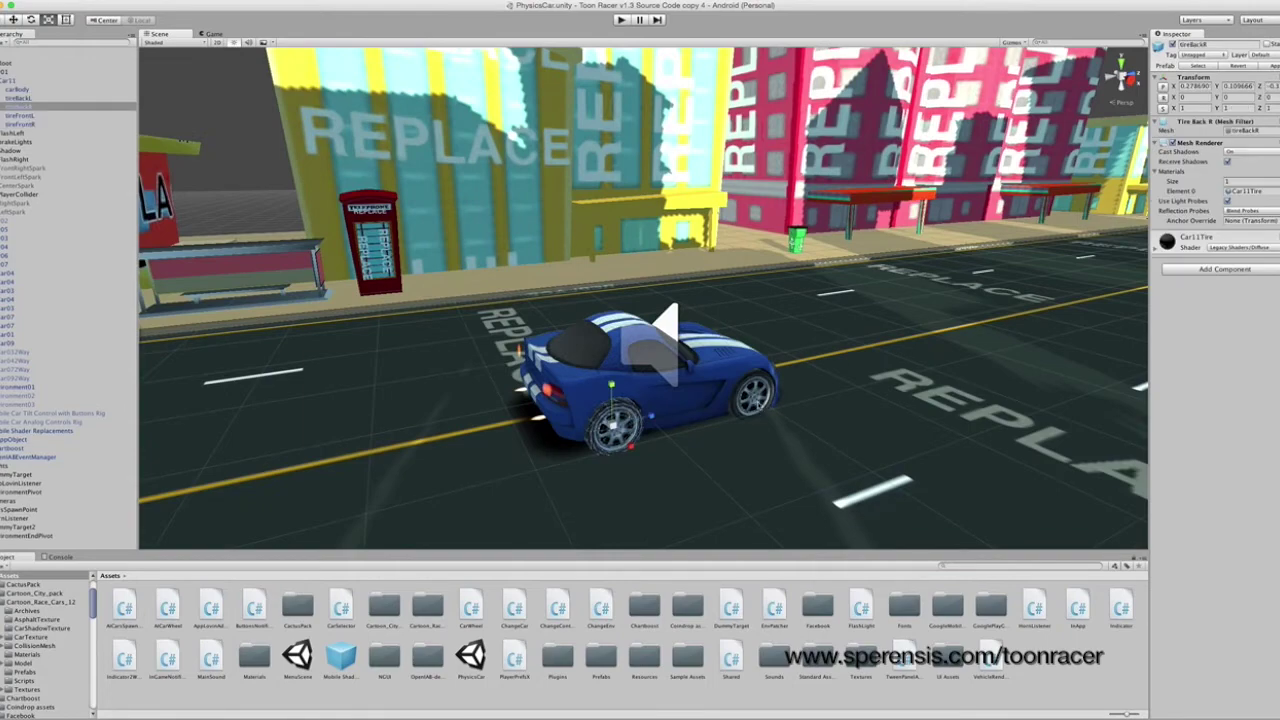
pyautogui.click(755, 398)
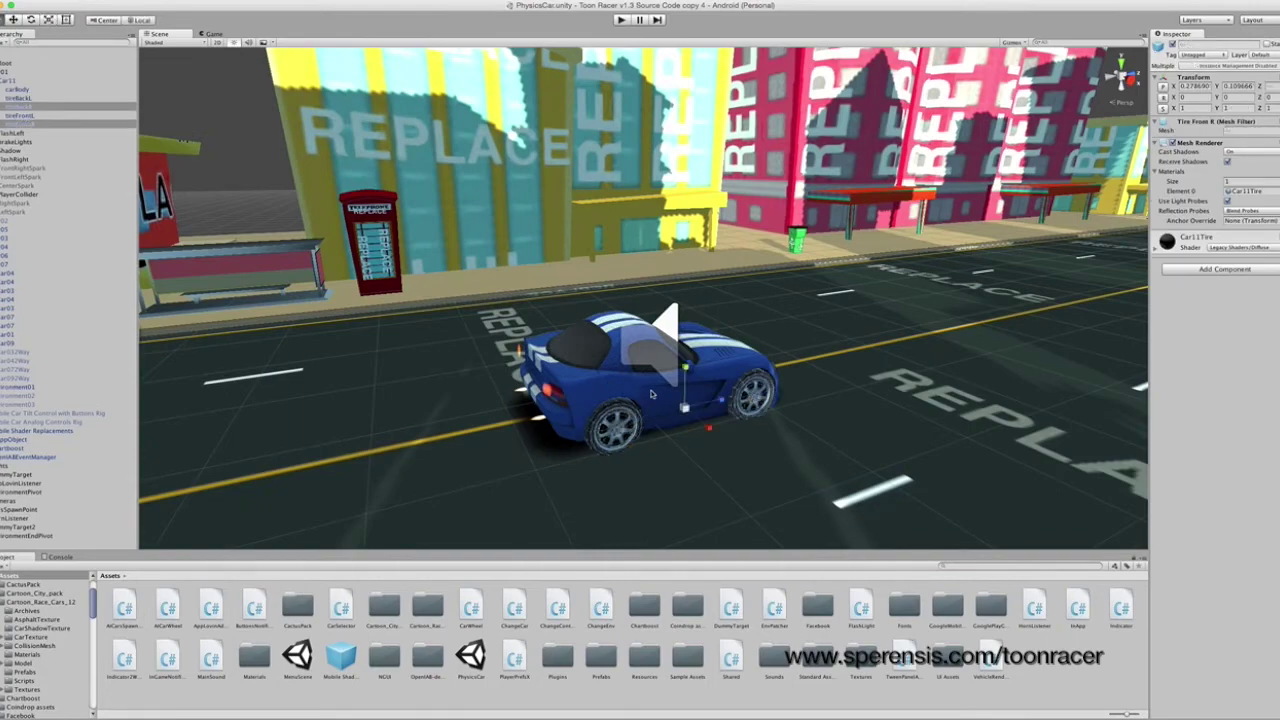
pyautogui.keyDown('alt'); pyautogui.moveTo(706, 406); pyautogui.dragTo(1030, 376); pyautogui.keyUp('alt')
pyautogui.keyDown('shift'); pyautogui.click(648, 427); pyautogui.keyUp('shift')
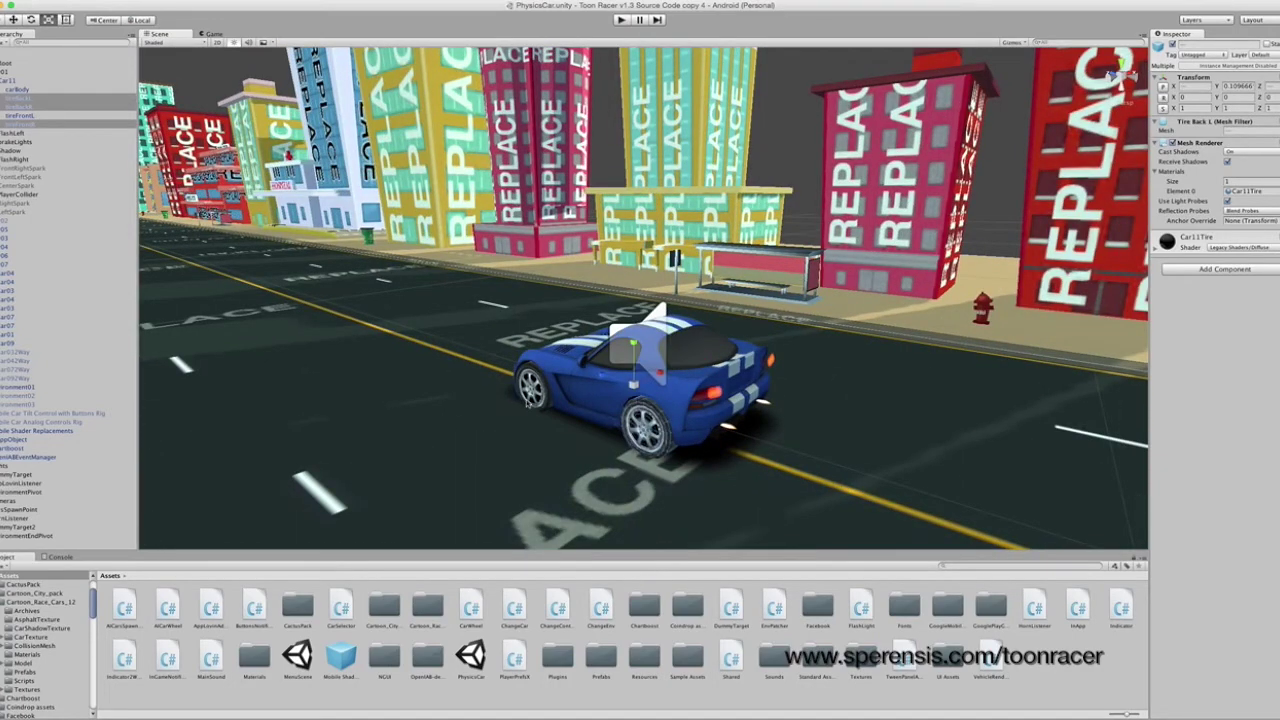
pyautogui.keyDown('shift'); pyautogui.click(534, 390); pyautogui.keyUp('shift')
pyautogui.keyDown('alt'); pyautogui.moveTo(690, 410); pyautogui.dragTo(533, 413); pyautogui.keyUp('alt')
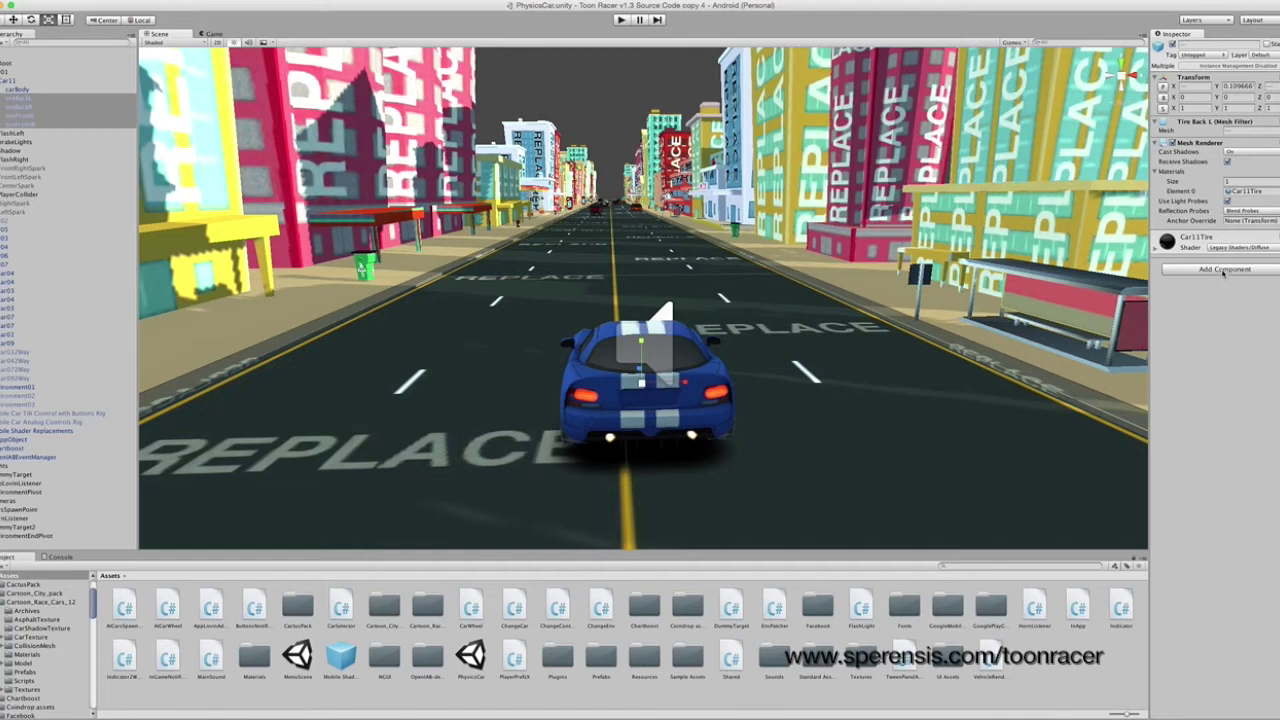
pyautogui.click(1223, 270)
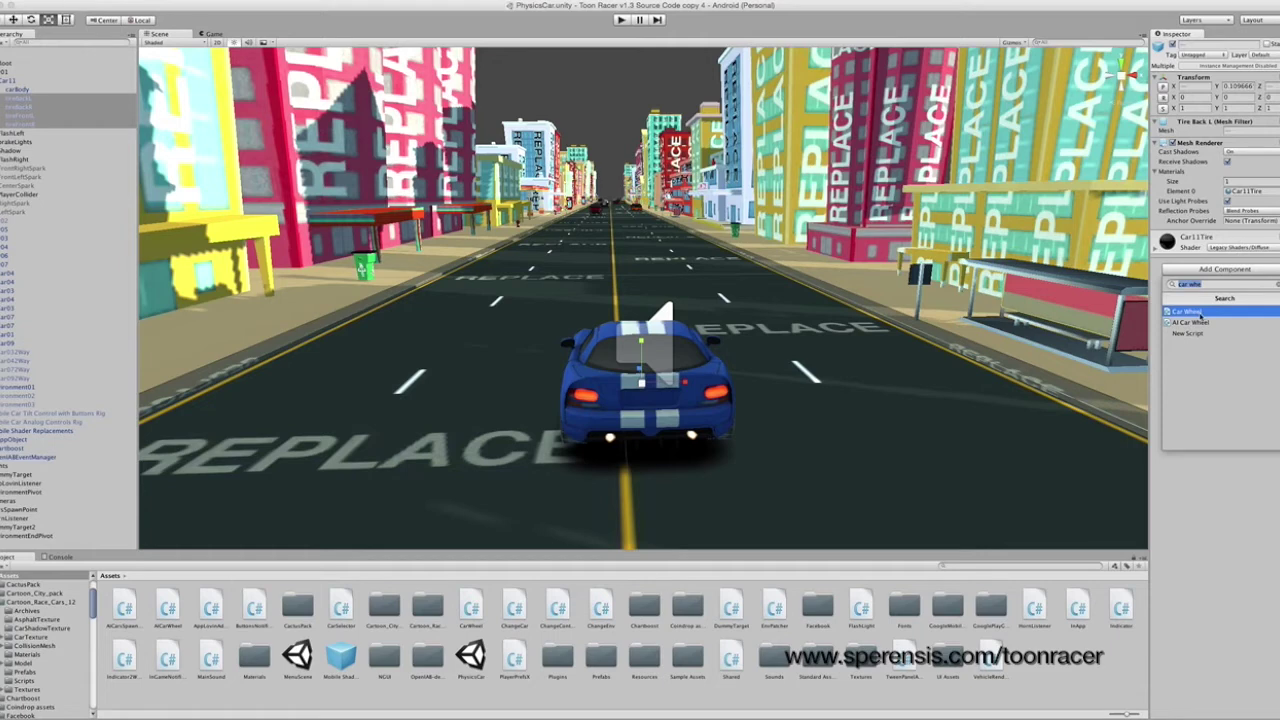
pyautogui.click(1200, 312)
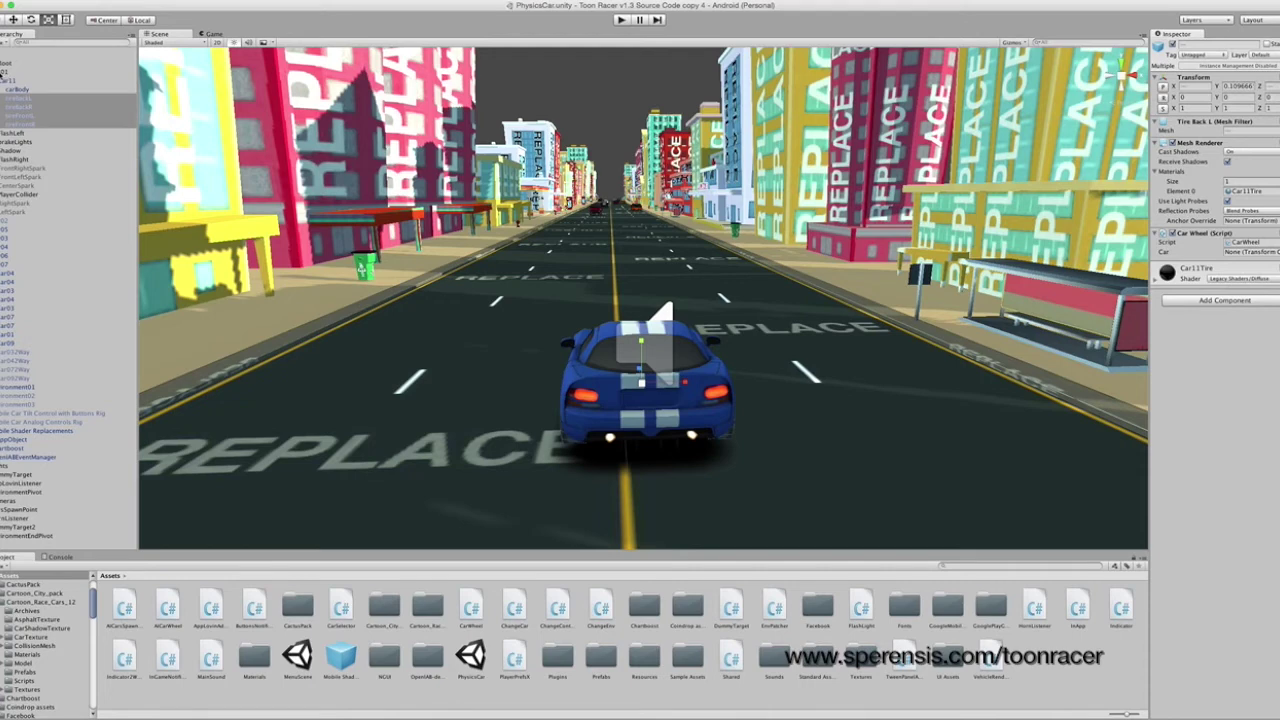
pyautogui.moveTo(2, 73); pyautogui.dragTo(1262, 254)
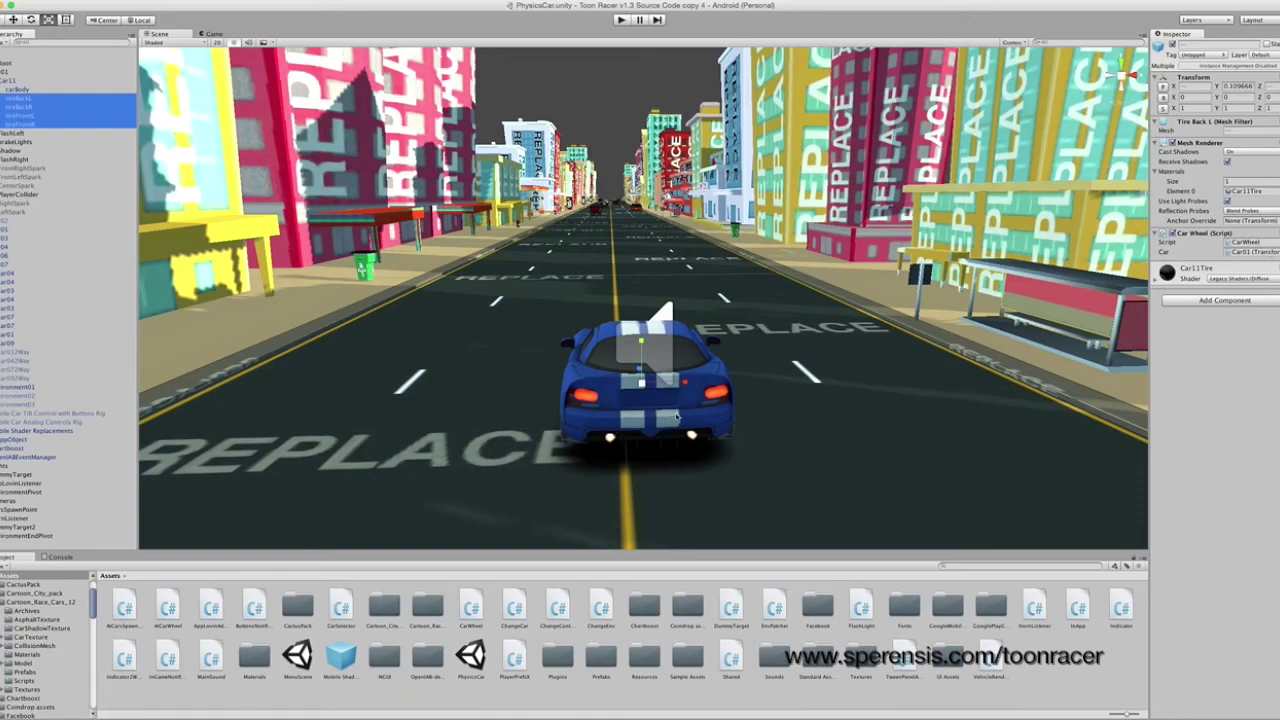
pyautogui.moveTo(682, 415)
pyautogui.keyDown('alt'); pyautogui.mouseDown()
pyautogui.moveTo(574, 431)
pyautogui.moveTo(530, 425)
pyautogui.moveTo(540, 416)
pyautogui.mouseUp(); pyautogui.keyUp('alt')
pyautogui.keyDown('alt'); pyautogui.moveTo(750, 435); pyautogui.dragTo(518, 428); pyautogui.keyUp('alt')
pyautogui.keyDown('alt'); pyautogui.moveTo(715, 430); pyautogui.dragTo(515, 428); pyautogui.keyUp('alt')
pyautogui.moveTo(725, 432)
pyautogui.keyDown('alt'); pyautogui.mouseDown()
pyautogui.moveTo(508, 424)
pyautogui.moveTo(620, 432)
pyautogui.moveTo(571, 437)
pyautogui.moveTo(529, 429)
pyautogui.moveTo(730, 420)
pyautogui.moveTo(650, 422)
pyautogui.moveTo(503, 391)
pyautogui.moveTo(480, 411)
pyautogui.mouseUp(); pyautogui.keyUp('alt')
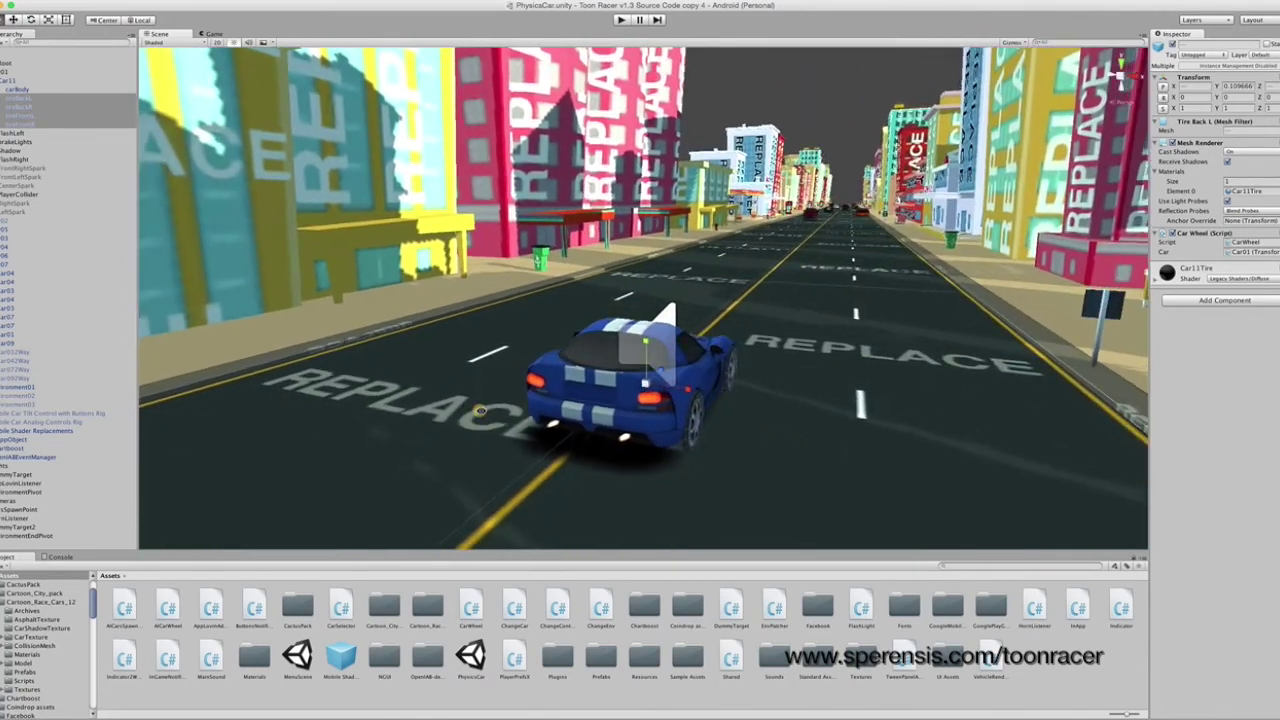